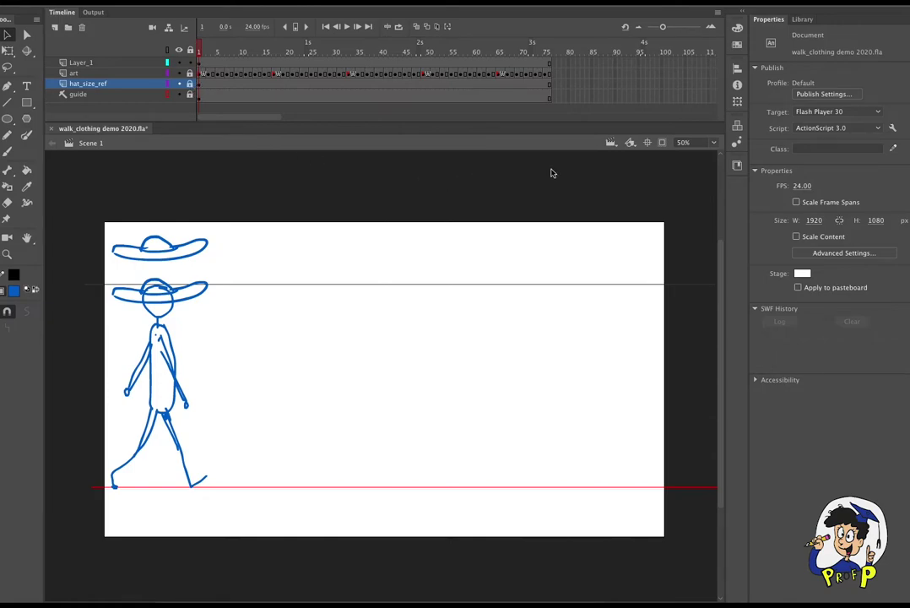
Hide Layer_1 and the hat_size_ref layer, play the stick figure's walk animation, and return to frame 1
{"action": "left_click", "coordinate": [179, 62]}
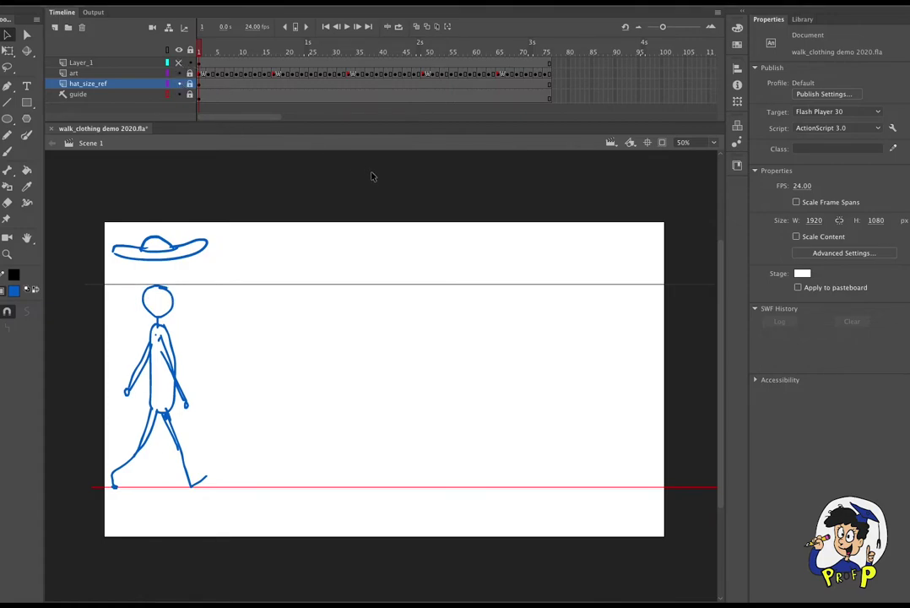
{"action": "left_click", "coordinate": [178, 84]}
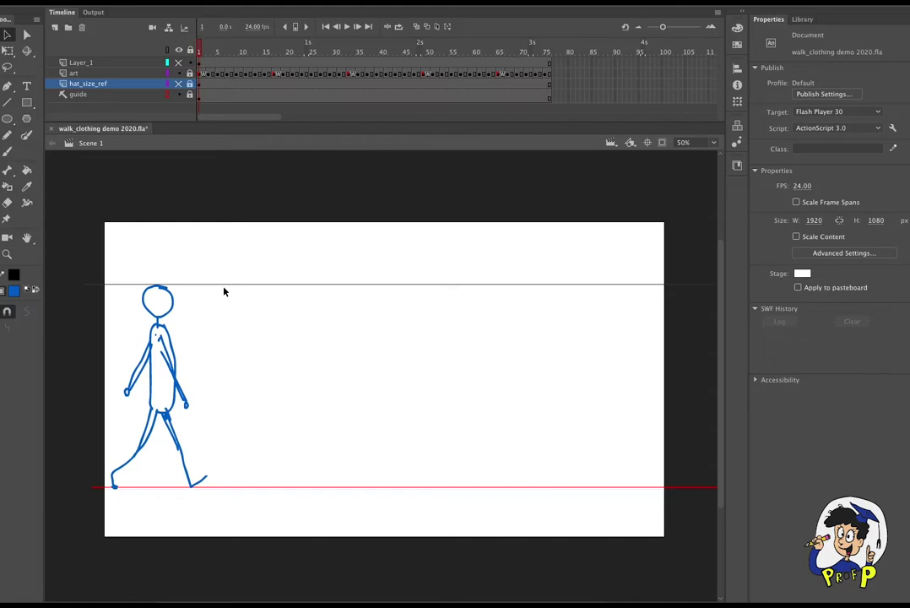
{"action": "key", "text": "Return"}
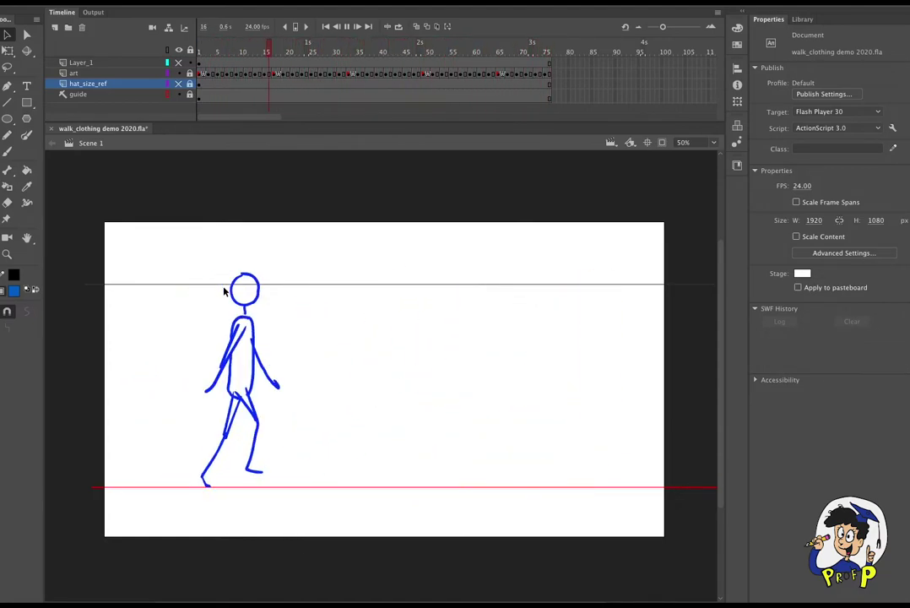
{"action": "left_click_drag", "start_coordinate": [222, 50], "coordinate": [191, 49]}
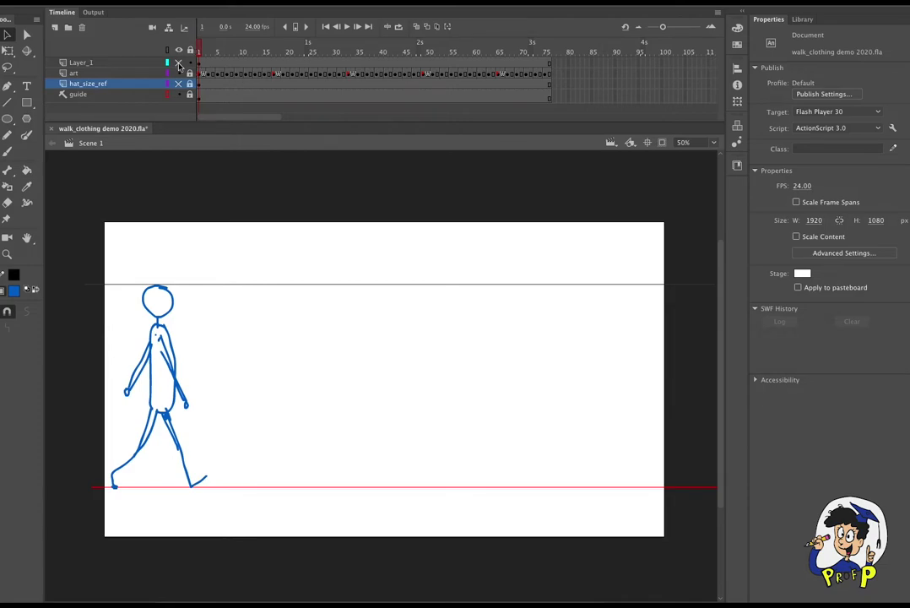
Show Layer_1 and rename it "hat", and turn the hat_size_ref layer's visibility back on
{"action": "left_click", "coordinate": [178, 63]}
{"action": "double_click", "coordinate": [84, 63]}
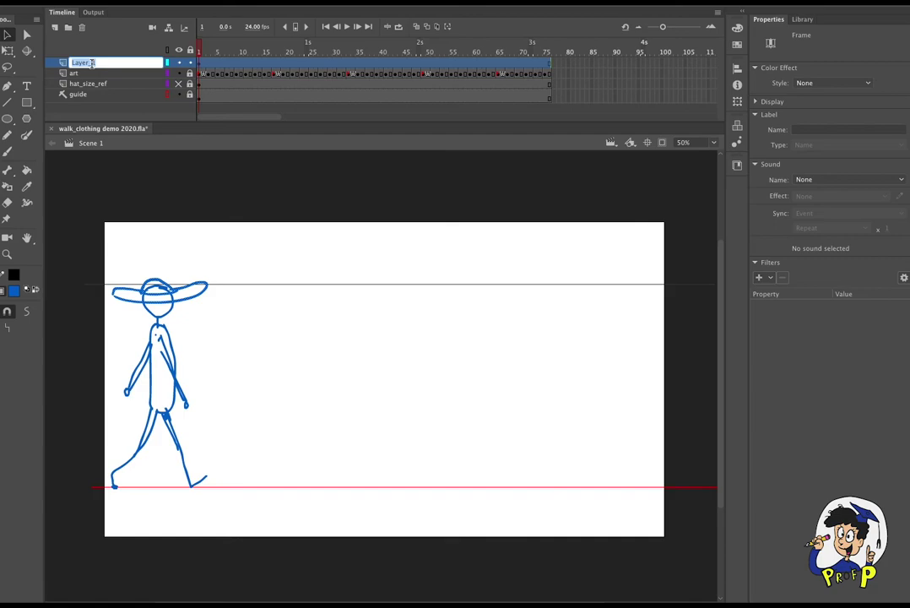
{"action": "type", "text": "hat"}
{"action": "left_click", "coordinate": [224, 179]}
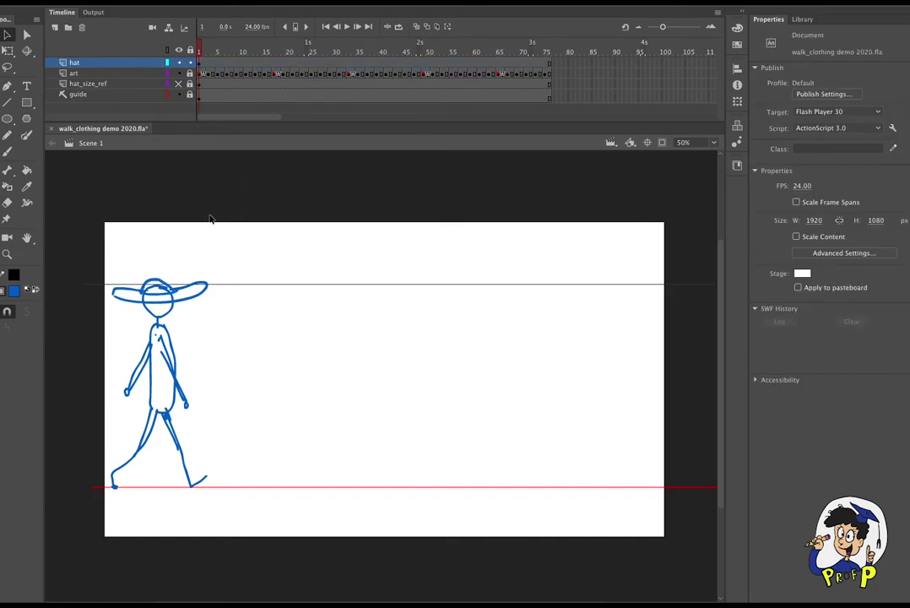
{"action": "left_click", "coordinate": [179, 86]}
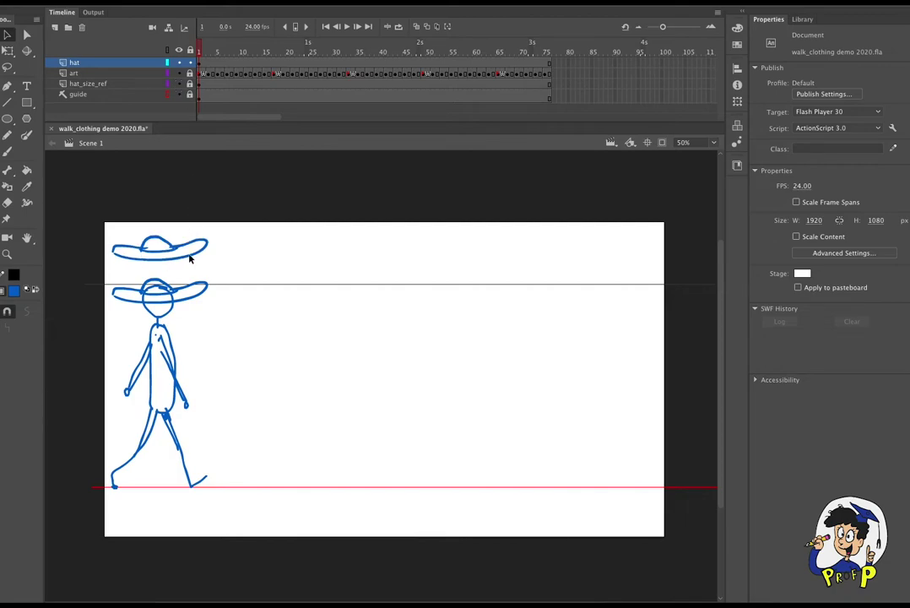
{"action": "left_click_drag", "start_coordinate": [203, 47], "coordinate": [200, 48]}
{"action": "left_click", "coordinate": [179, 86]}
{"action": "left_click", "coordinate": [179, 86]}
{"action": "left_click_drag", "start_coordinate": [205, 52], "coordinate": [201, 49]}
{"action": "left_click", "coordinate": [199, 50]}
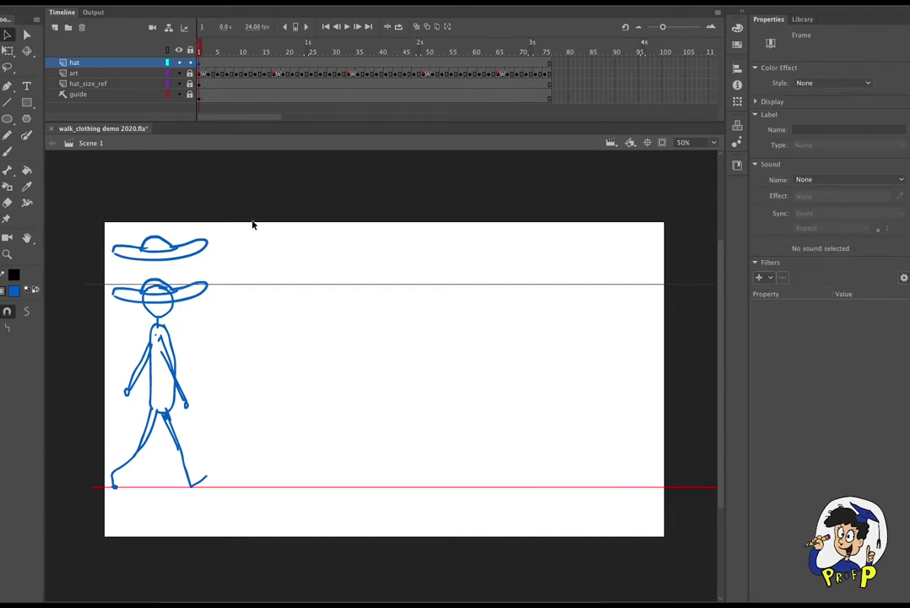
Insert a blank keyframe at frame 3 of the hat layer, with the Brush tool ready for drawing
{"action": "key", "text": "z"}
{"action": "left_click_drag", "start_coordinate": [66, 206], "coordinate": [676, 538]}
{"action": "left_click", "coordinate": [7, 152]}
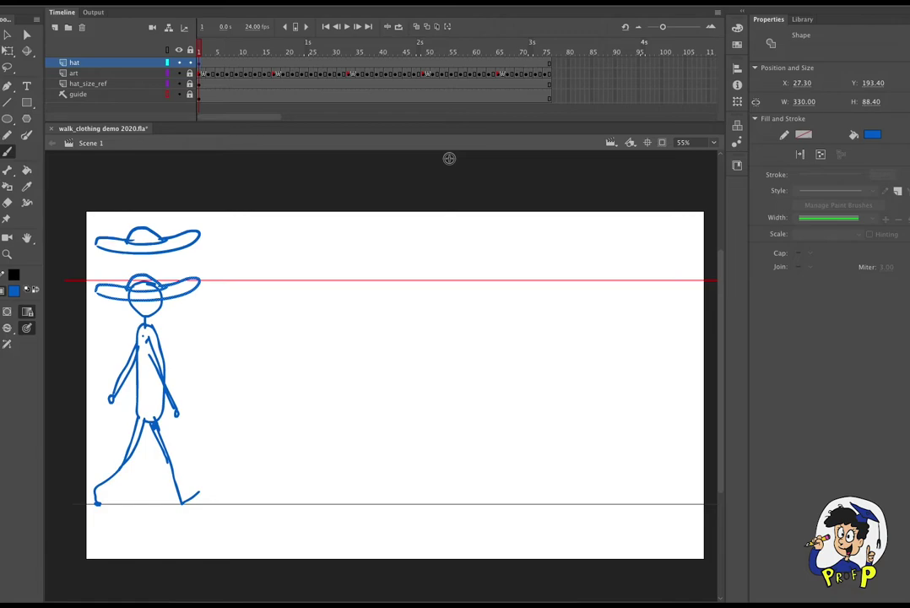
{"action": "left_click", "coordinate": [207, 64]}
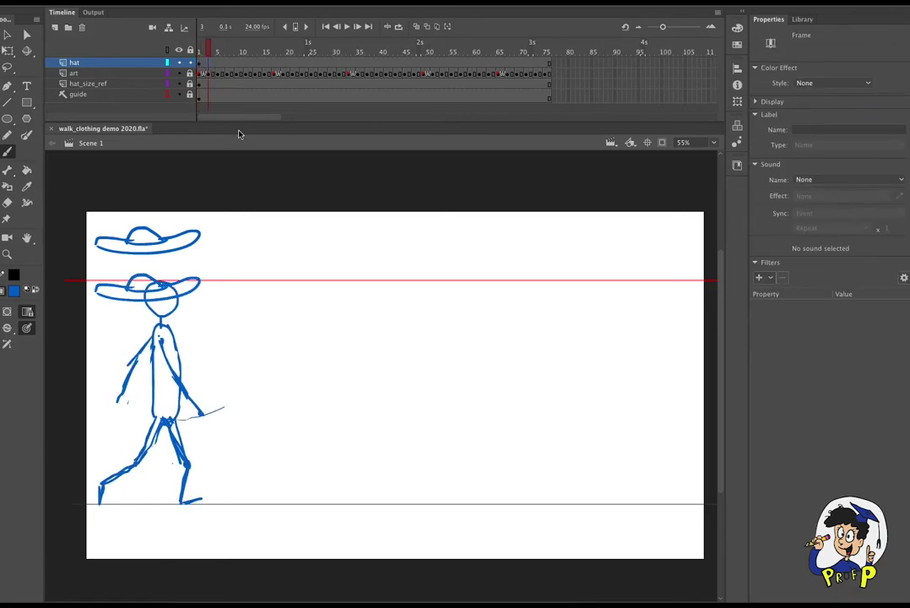
{"action": "left_click", "coordinate": [145, 1]}
{"action": "mouse_move", "coordinate": [189, 43]}
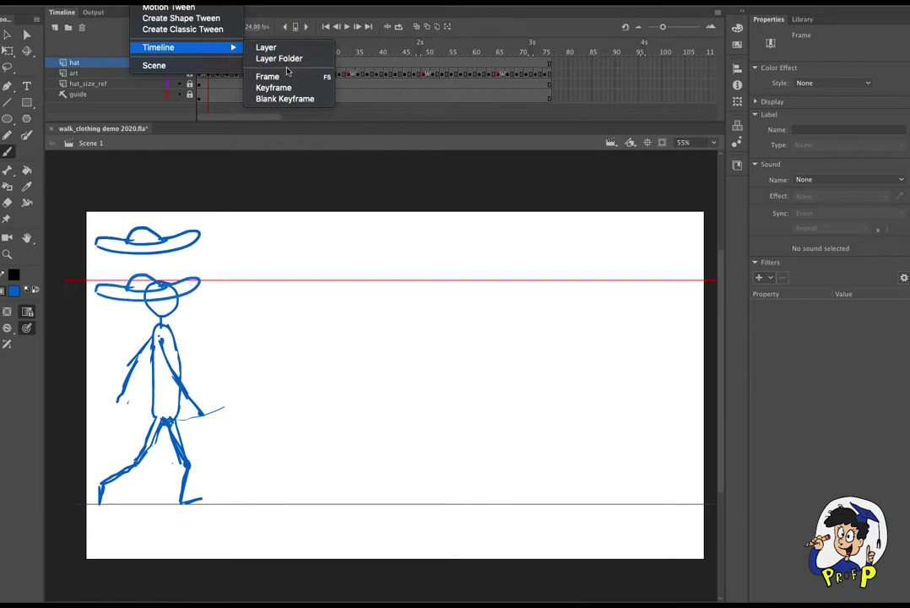
{"action": "left_click", "coordinate": [296, 100]}
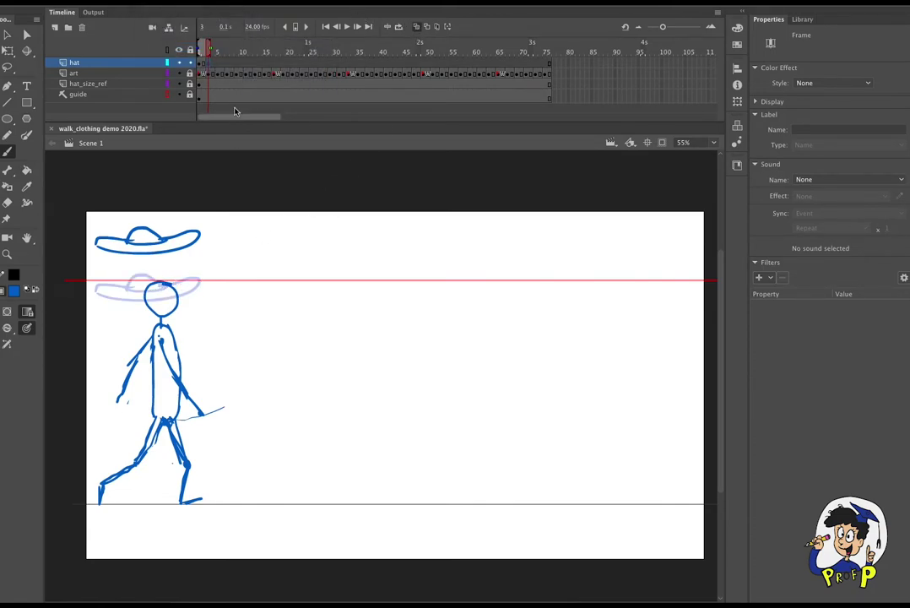
Using onion skinning as reference, draw the wide-brimmed hat on the figure's head at frame 3 with the front brim raised
{"action": "left_click", "coordinate": [415, 27]}
{"action": "left_click_drag", "start_coordinate": [209, 51], "coordinate": [209, 51]}
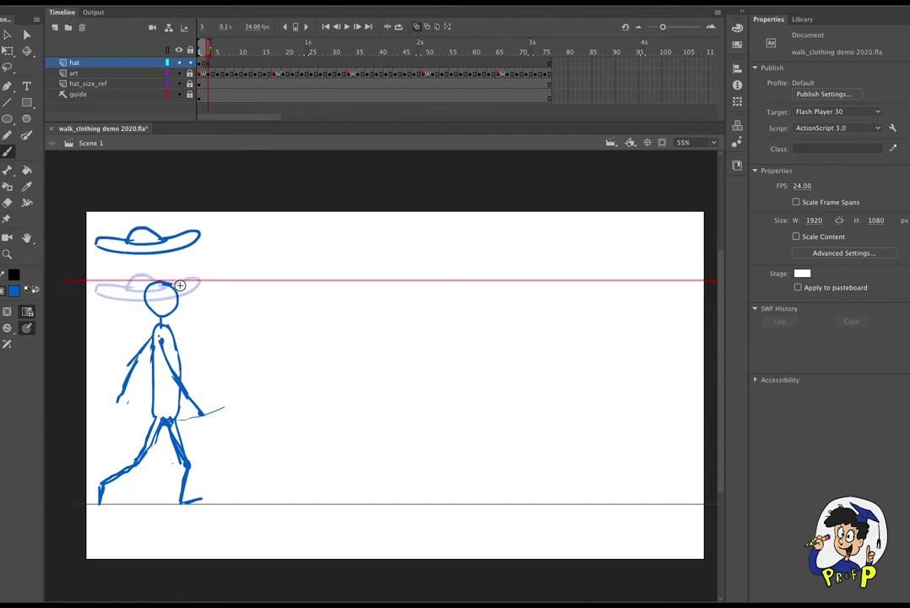
{"action": "mouse_move", "coordinate": [180, 285]}
{"action": "left_mouse_down"}
{"action": "mouse_move", "coordinate": [172, 277]}
{"action": "mouse_move", "coordinate": [143, 291]}
{"action": "mouse_move", "coordinate": [175, 288]}
{"action": "mouse_move", "coordinate": [134, 292]}
{"action": "left_mouse_up"}
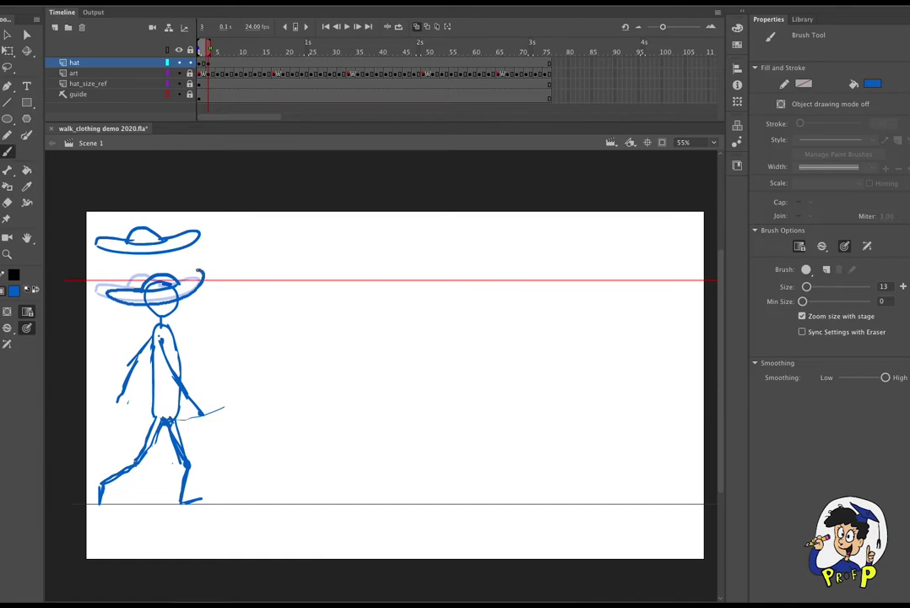
{"action": "left_click", "coordinate": [416, 27]}
Insert a blank keyframe at frame 5 of the hat layer
{"action": "left_click", "coordinate": [210, 50]}
{"action": "mouse_move", "coordinate": [209, 50]}
{"action": "left_mouse_down"}
{"action": "mouse_move", "coordinate": [201, 50]}
{"action": "mouse_move", "coordinate": [219, 51]}
{"action": "left_mouse_up"}
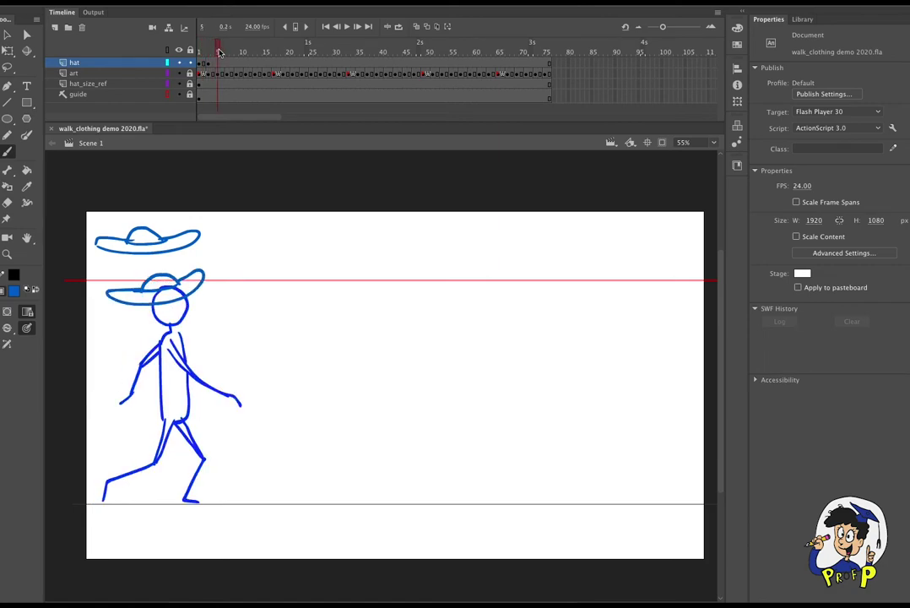
{"action": "left_click", "coordinate": [214, 63]}
{"action": "left_click", "coordinate": [218, 63]}
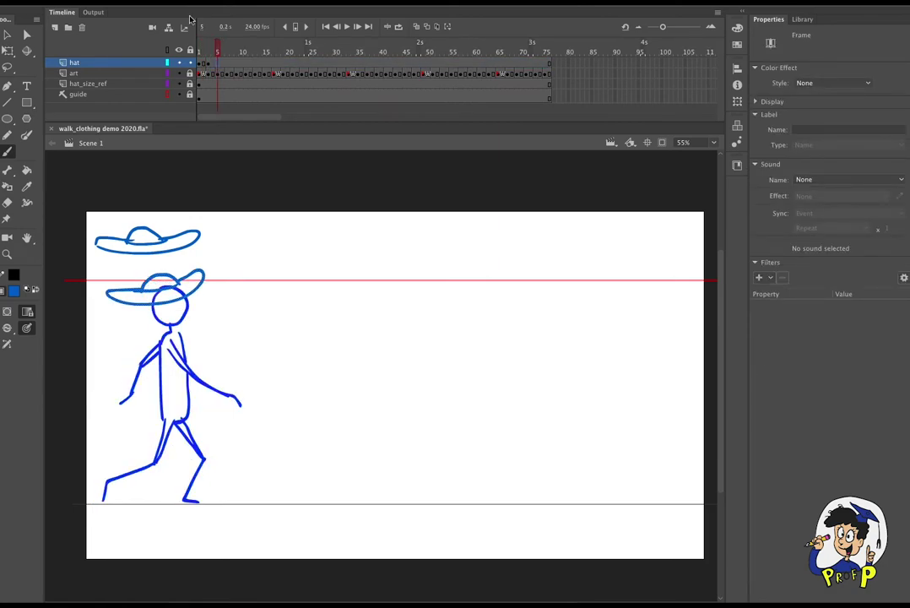
{"action": "left_click", "coordinate": [151, 2]}
{"action": "mouse_move", "coordinate": [165, 46]}
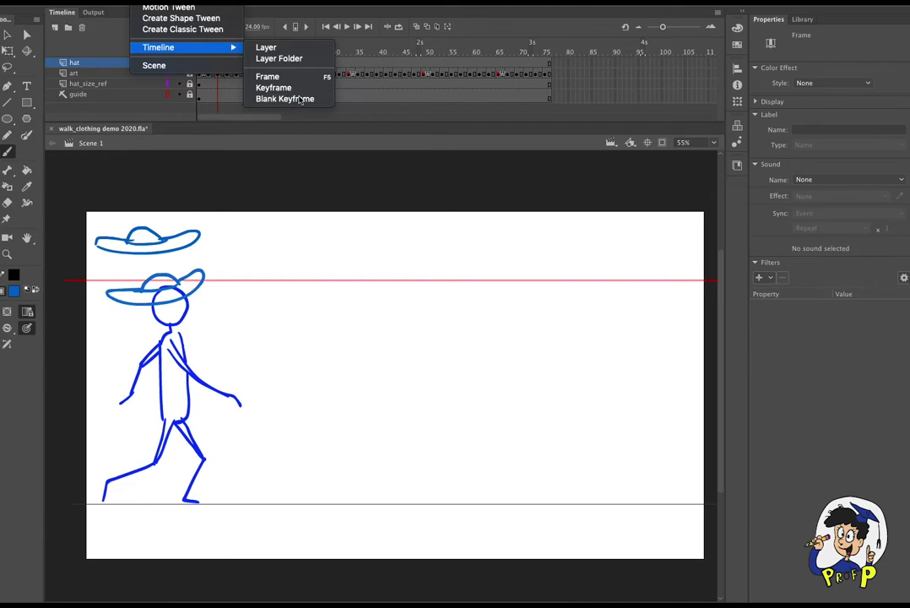
{"action": "left_click", "coordinate": [299, 100]}
With onion skinning on, compare the earlier hat drawings and brush the hat onto the head at frame 5, its front brim tilted higher
{"action": "key", "text": "alt+shift+o"}
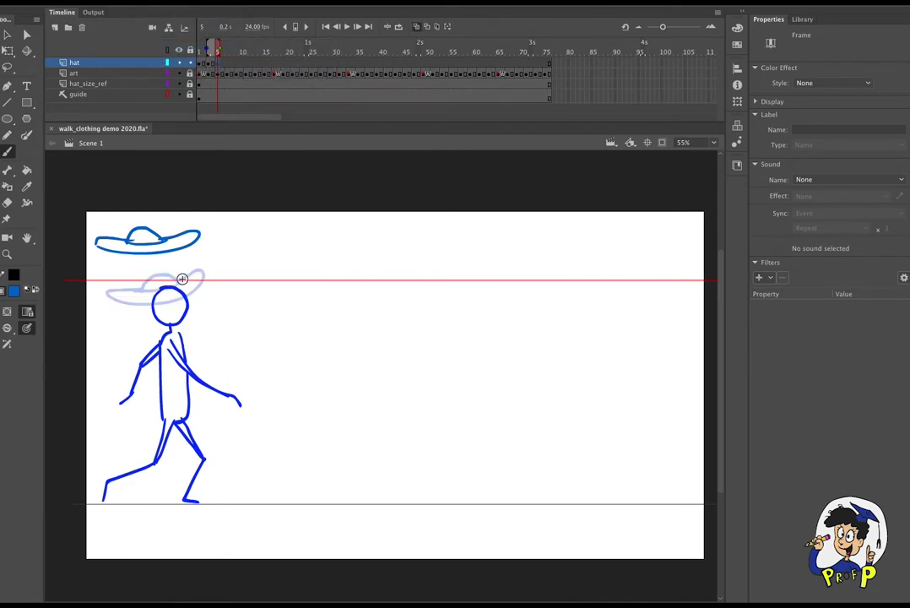
{"action": "key", "text": "b"}
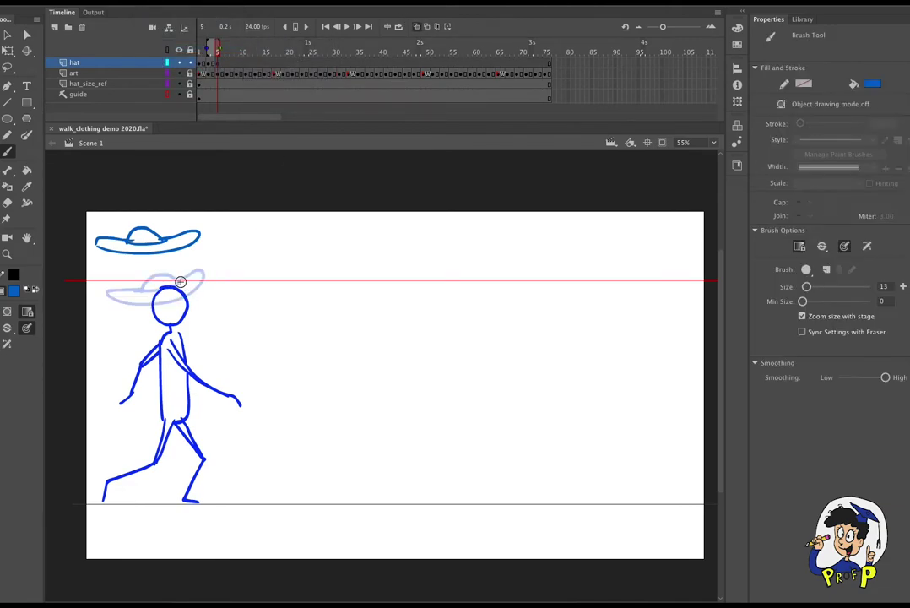
{"action": "left_click", "coordinate": [211, 64]}
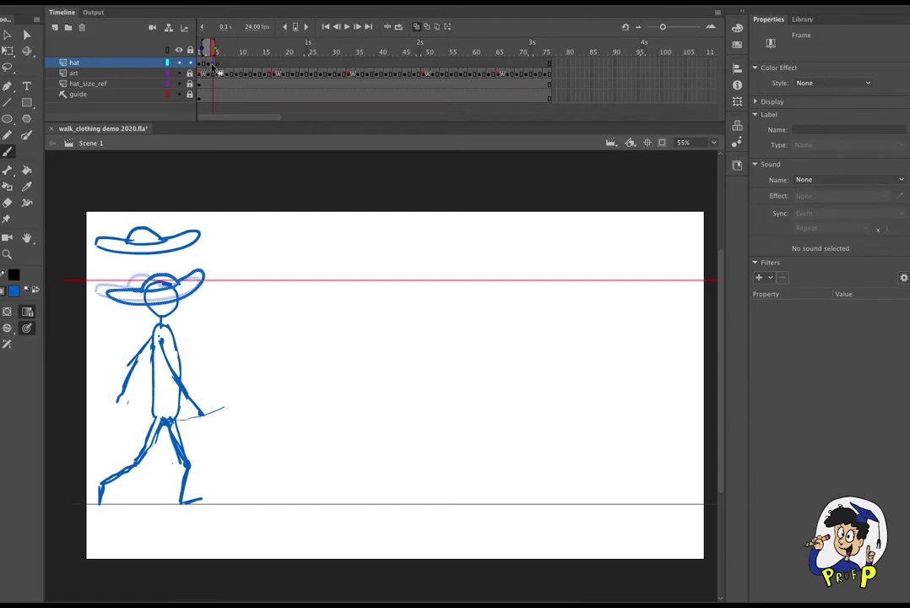
{"action": "left_click", "coordinate": [202, 64]}
{"action": "left_click", "coordinate": [210, 64]}
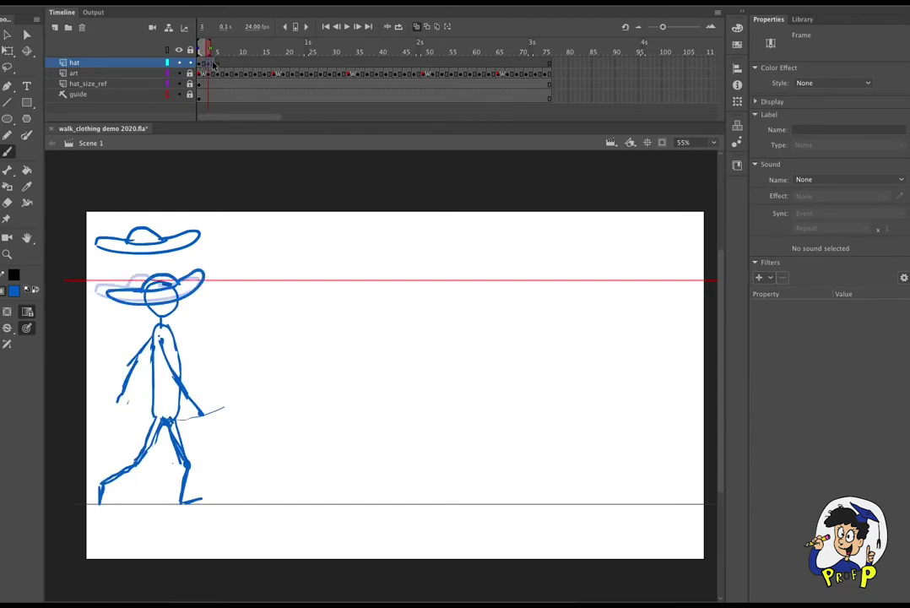
{"action": "left_click", "coordinate": [216, 64]}
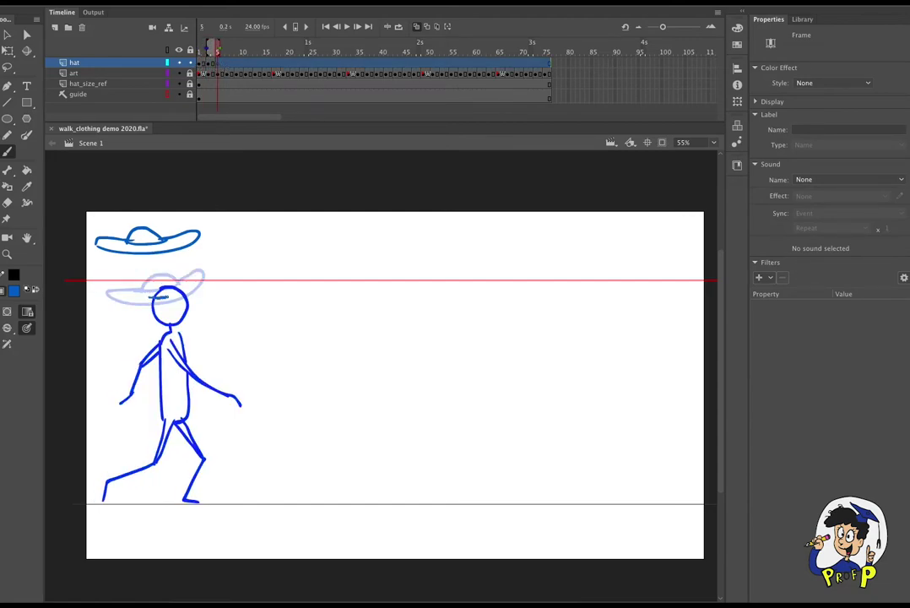
{"action": "left_click_drag", "start_coordinate": [184, 293], "coordinate": [180, 282]}
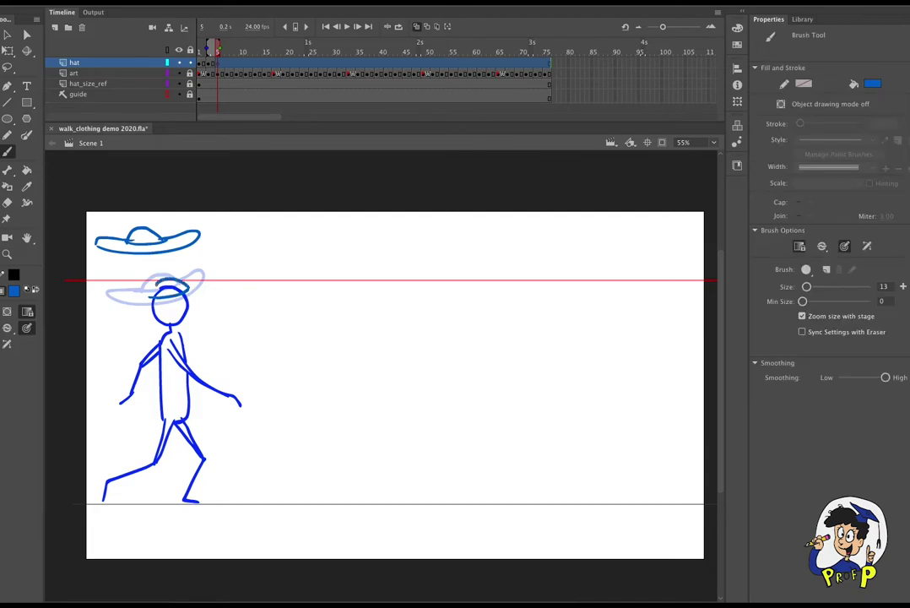
{"action": "mouse_move", "coordinate": [129, 304]}
{"action": "left_mouse_down"}
{"action": "mouse_move", "coordinate": [143, 307]}
{"action": "mouse_move", "coordinate": [211, 268]}
{"action": "left_mouse_up"}
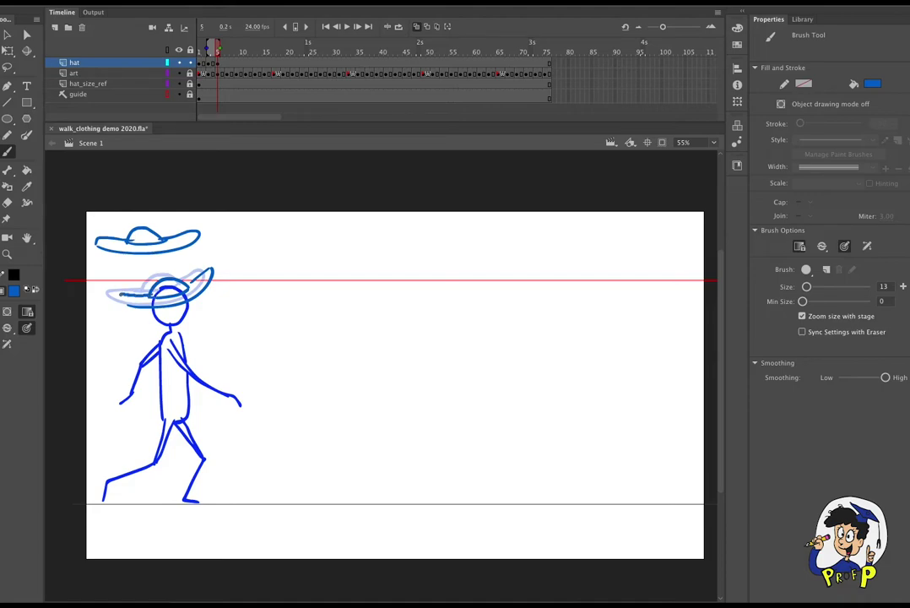
{"action": "left_click", "coordinate": [416, 26]}
Insert a blank keyframe at frame 7 of the hat layer
{"action": "left_click_drag", "start_coordinate": [218, 51], "coordinate": [229, 50]}
{"action": "left_click", "coordinate": [228, 64]}
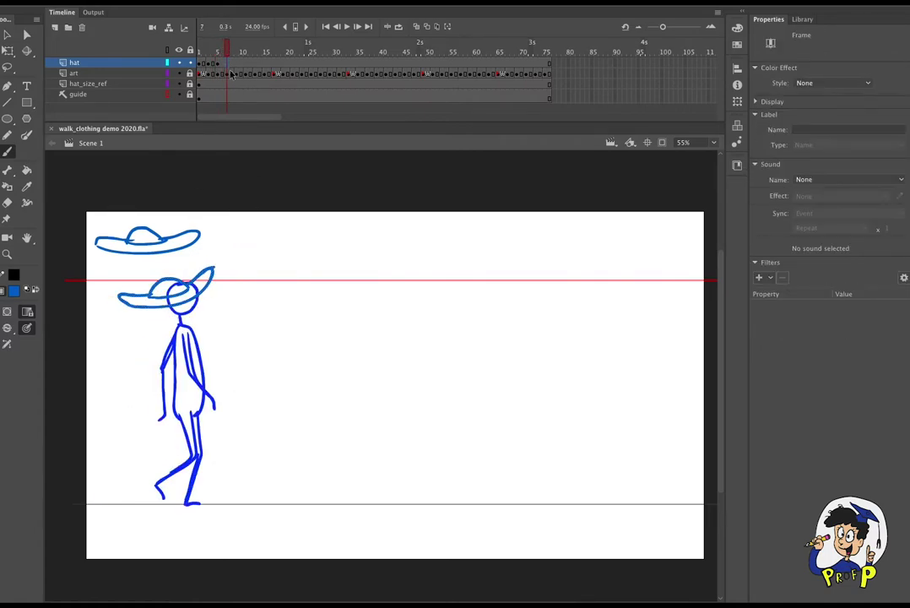
{"action": "left_click", "coordinate": [146, 1]}
{"action": "mouse_move", "coordinate": [232, 49]}
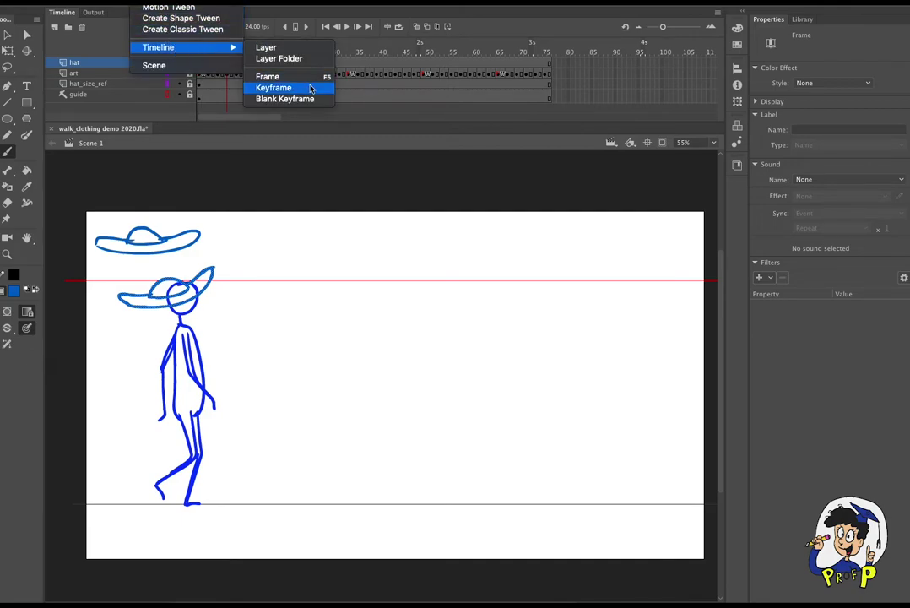
{"action": "left_click", "coordinate": [287, 99]}
Check the preceding hat drawings and brush the hat's crown onto the figure's head at frame 7
{"action": "left_click", "coordinate": [200, 54]}
{"action": "left_click_drag", "start_coordinate": [201, 57], "coordinate": [222, 65]}
{"action": "left_click", "coordinate": [226, 64]}
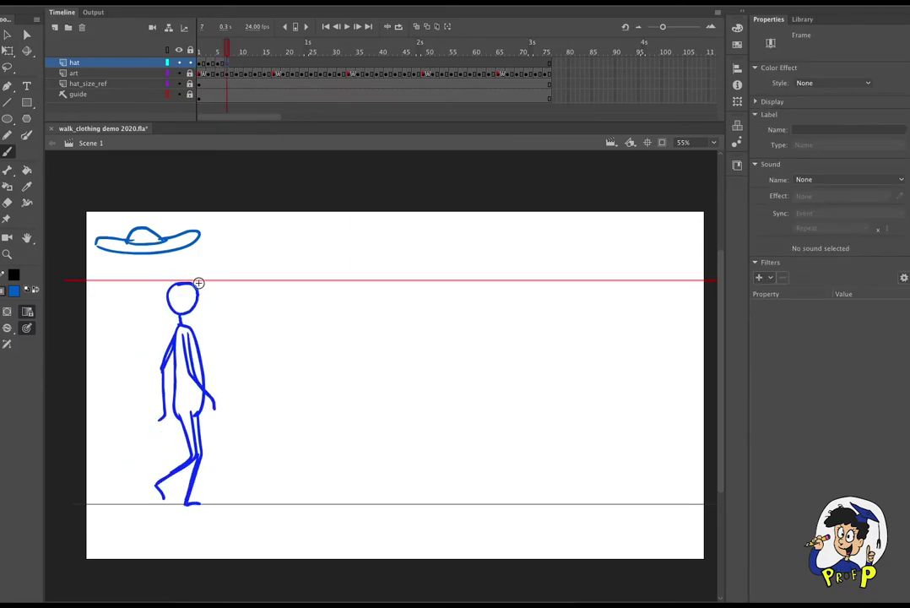
{"action": "key", "text": "F6"}
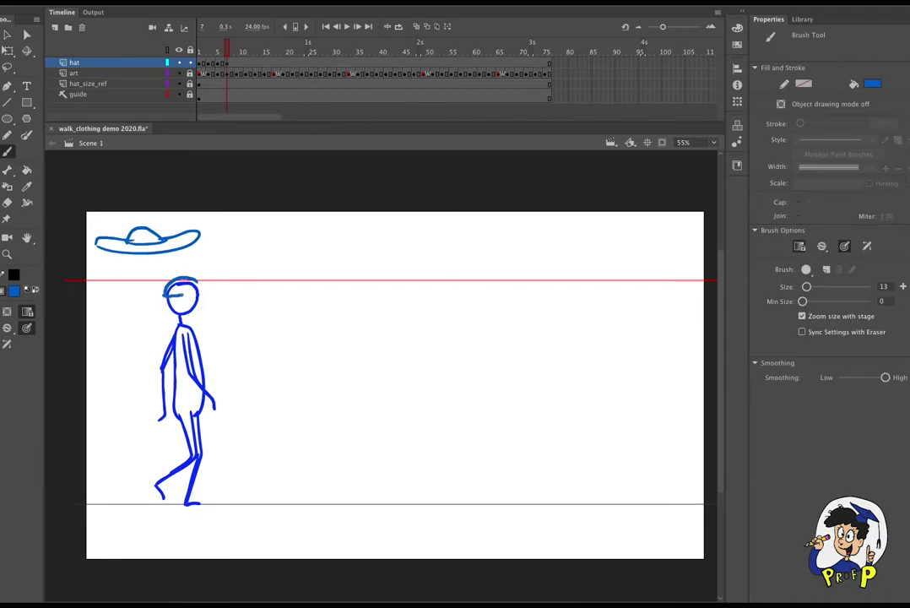
Compare with the previous hat using onion skinning, rework the crown at frame 7 and add a brim sloping up toward the front
{"action": "left_click_drag", "start_coordinate": [229, 52], "coordinate": [227, 53]}
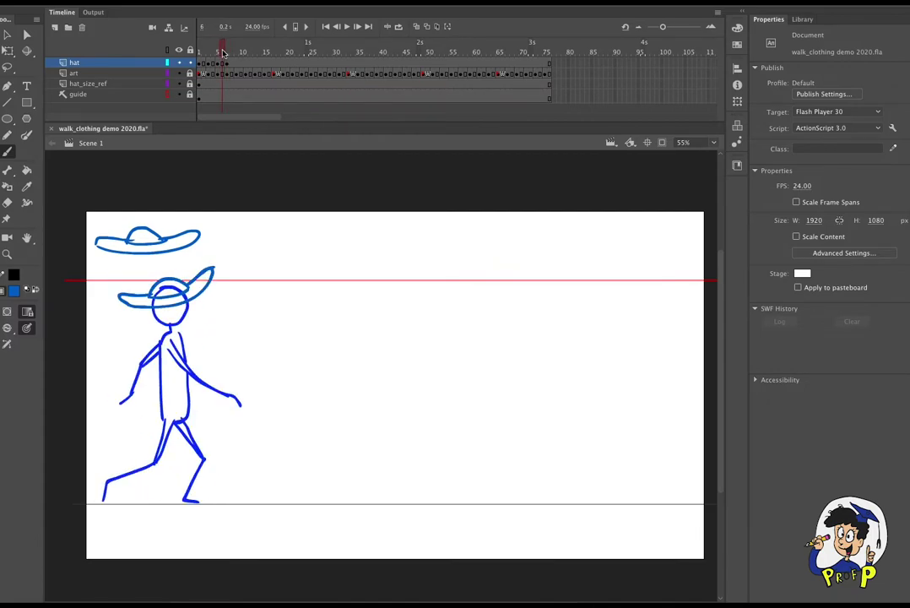
{"action": "left_click_drag", "start_coordinate": [223, 53], "coordinate": [227, 53]}
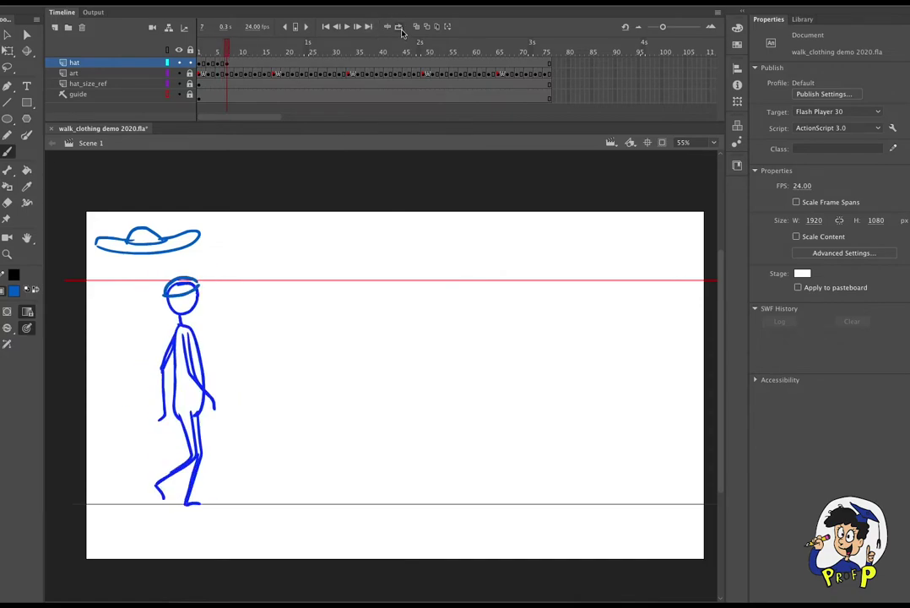
{"action": "left_click", "coordinate": [416, 27]}
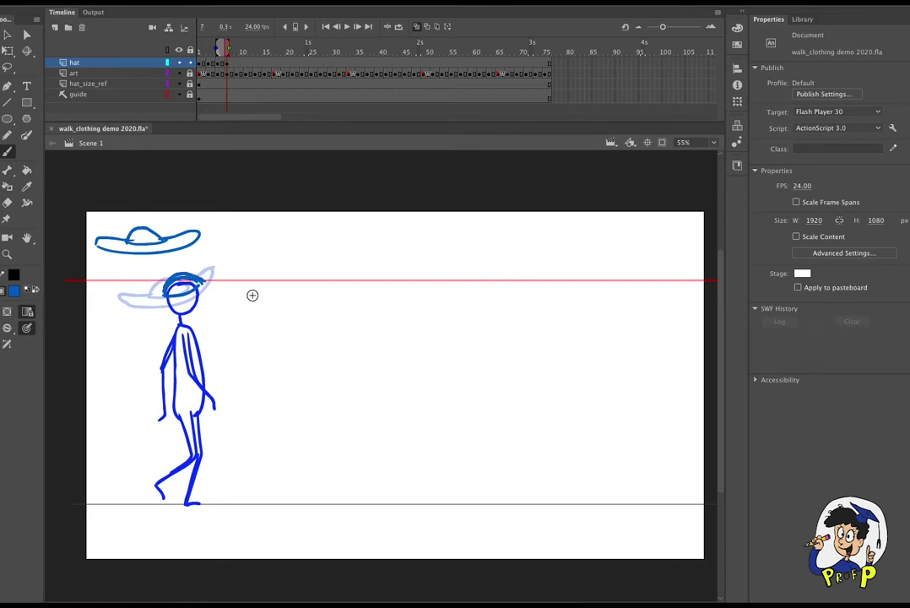
{"action": "key", "text": "b"}
{"action": "key", "text": "e"}
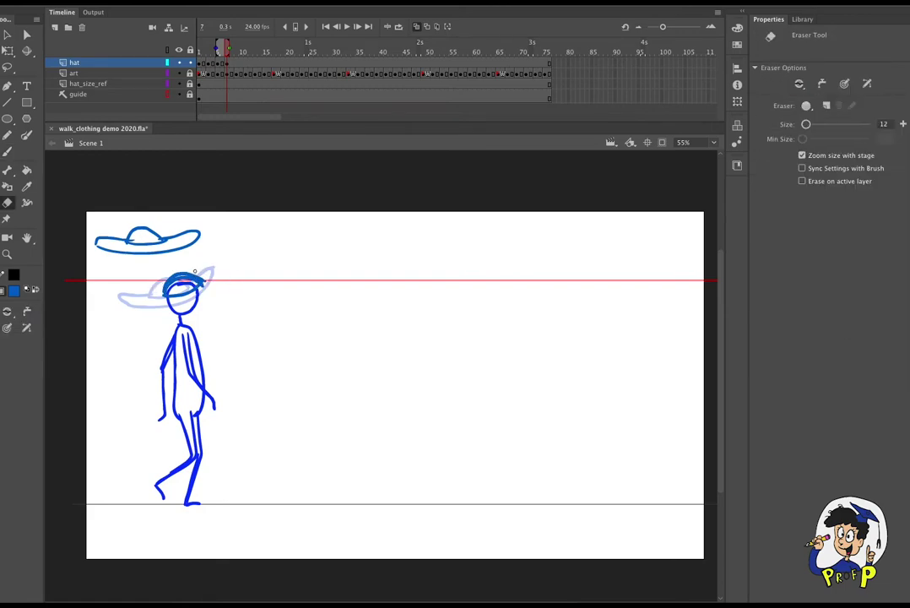
{"action": "key", "text": "b"}
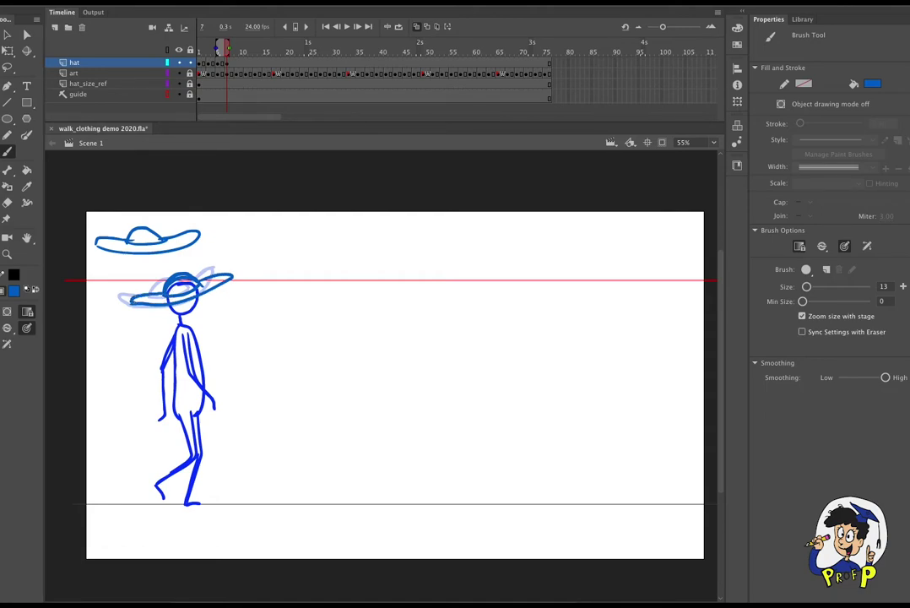
Insert a blank keyframe at frame 9 of the hat layer
{"action": "left_click", "coordinate": [223, 52]}
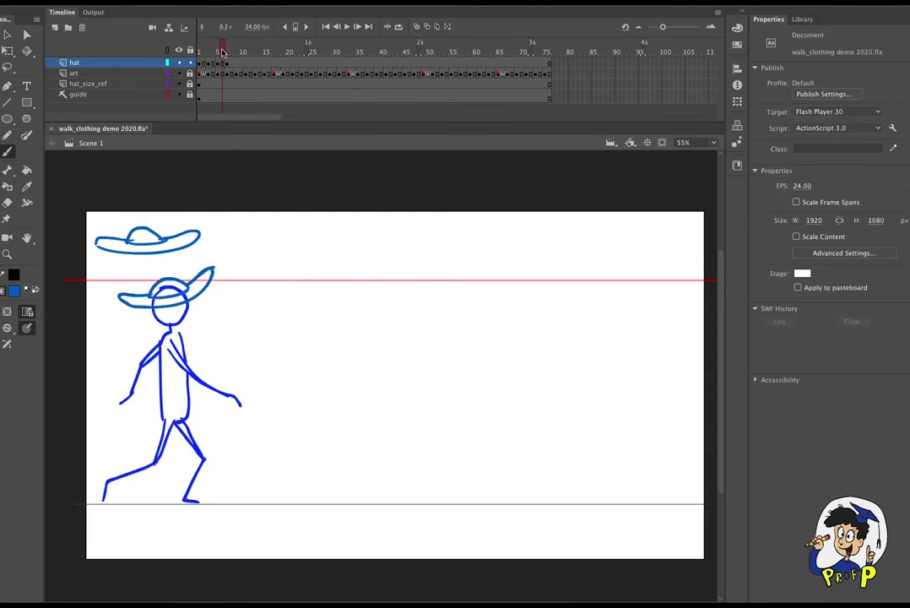
{"action": "mouse_move", "coordinate": [223, 51]}
{"action": "left_mouse_down"}
{"action": "mouse_move", "coordinate": [194, 51]}
{"action": "mouse_move", "coordinate": [239, 53]}
{"action": "left_mouse_up"}
{"action": "left_click", "coordinate": [240, 68]}
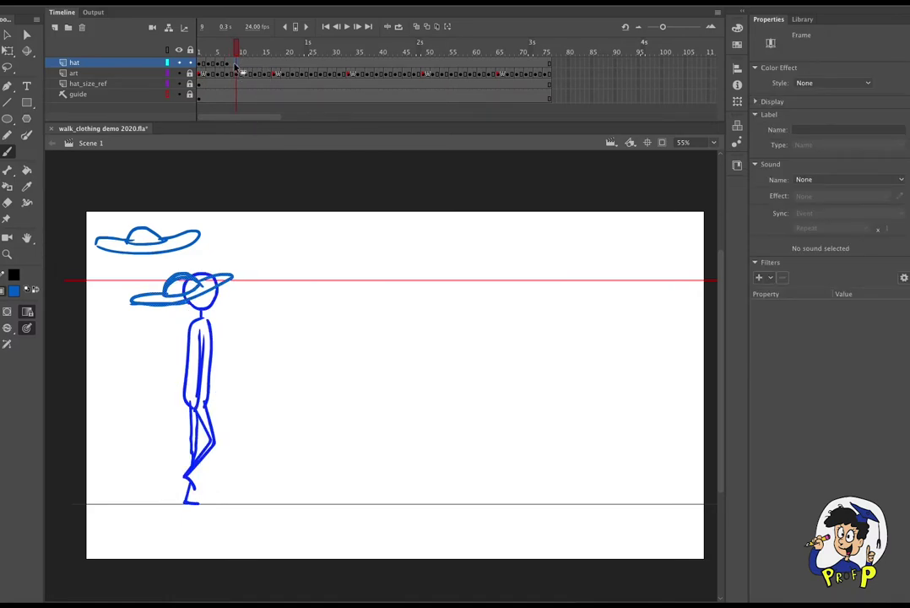
{"action": "right_click", "coordinate": [203, 63]}
{"action": "mouse_move", "coordinate": [168, 49]}
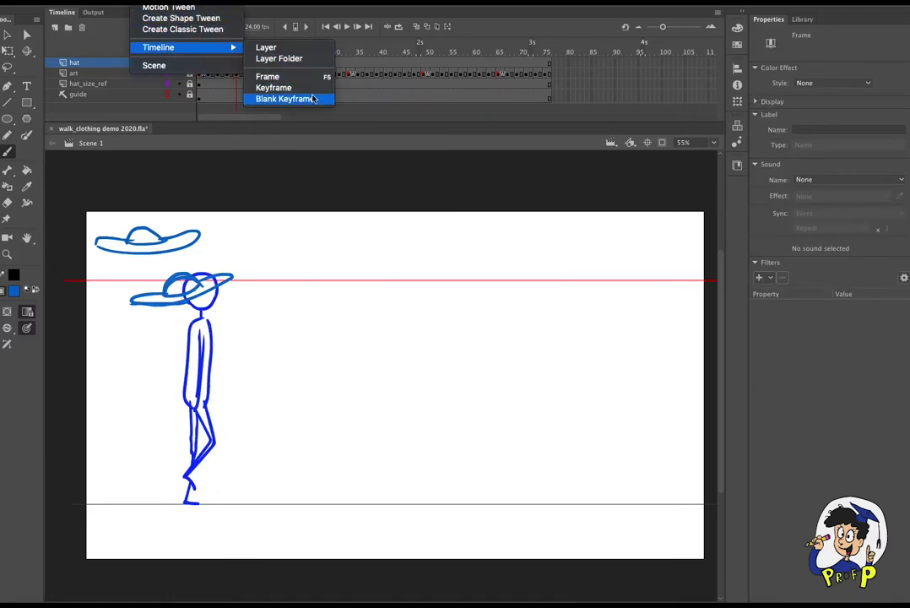
{"action": "left_click", "coordinate": [315, 99]}
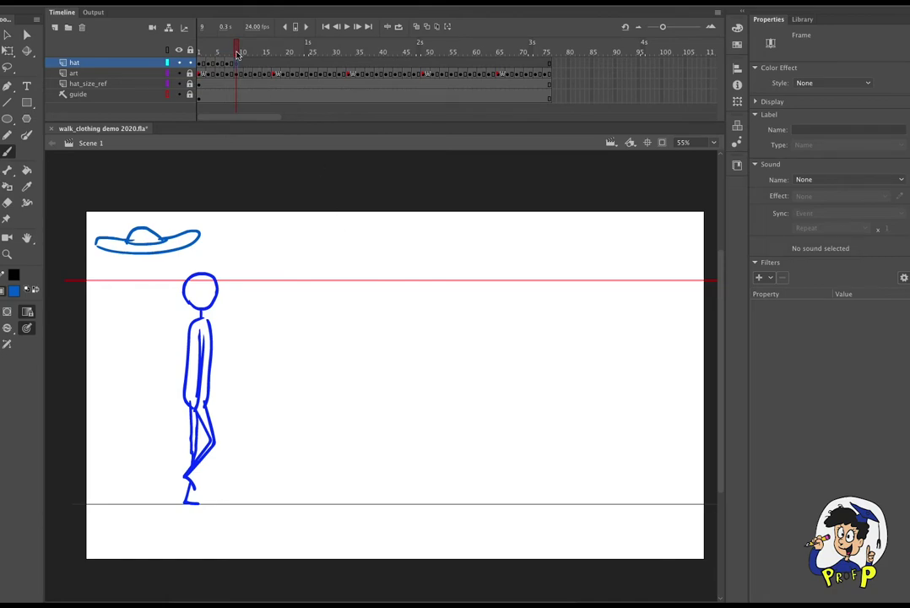
Check against the preceding hat drawing and brush the curved top of the hat's crown over the head at frame 9
{"action": "left_click", "coordinate": [232, 50]}
{"action": "left_click", "coordinate": [237, 50]}
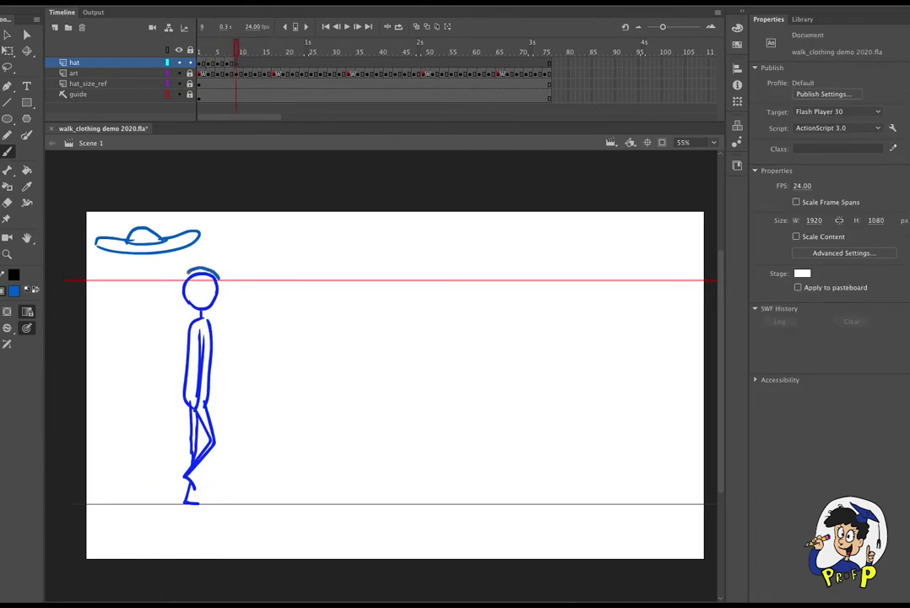
{"action": "left_click_drag", "start_coordinate": [179, 283], "coordinate": [222, 278]}
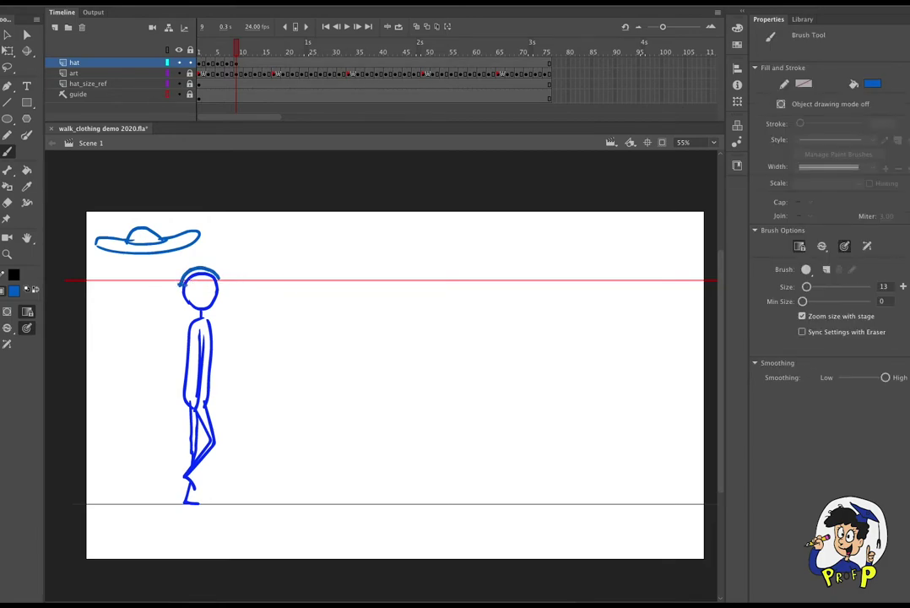
Compare with the previous hat using onion skinning, redo the rejected brim strokes and brush a brim at frame 9 that curves down at front and back
{"action": "left_click", "coordinate": [415, 28]}
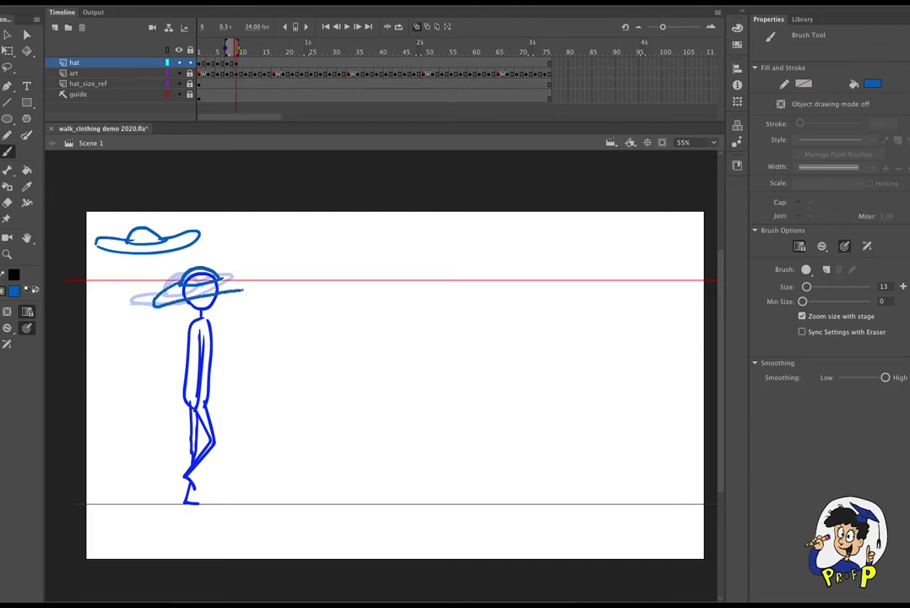
{"action": "key", "text": "ctrl+z"}
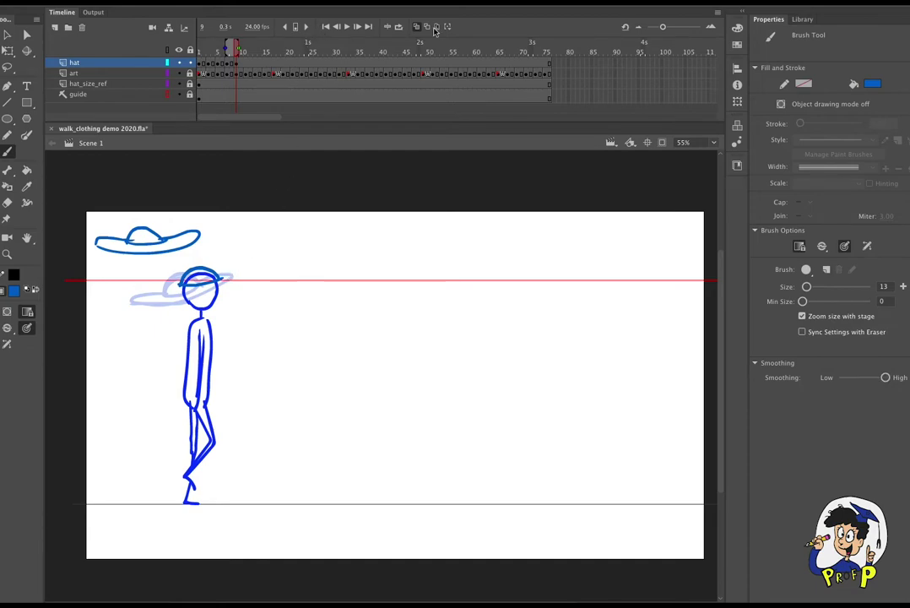
{"action": "left_click", "coordinate": [401, 27]}
{"action": "left_click_drag", "start_coordinate": [236, 52], "coordinate": [237, 53]}
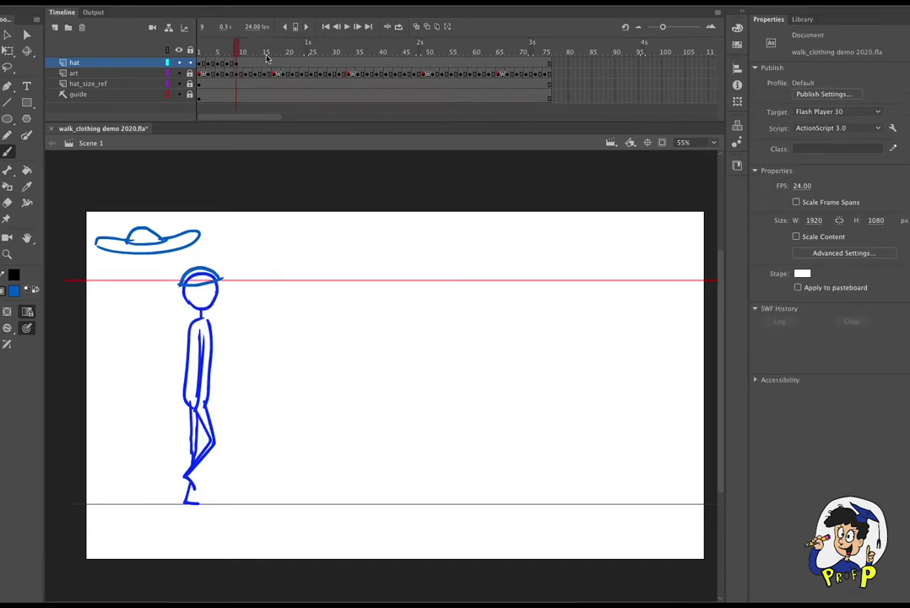
{"action": "left_click", "coordinate": [417, 27]}
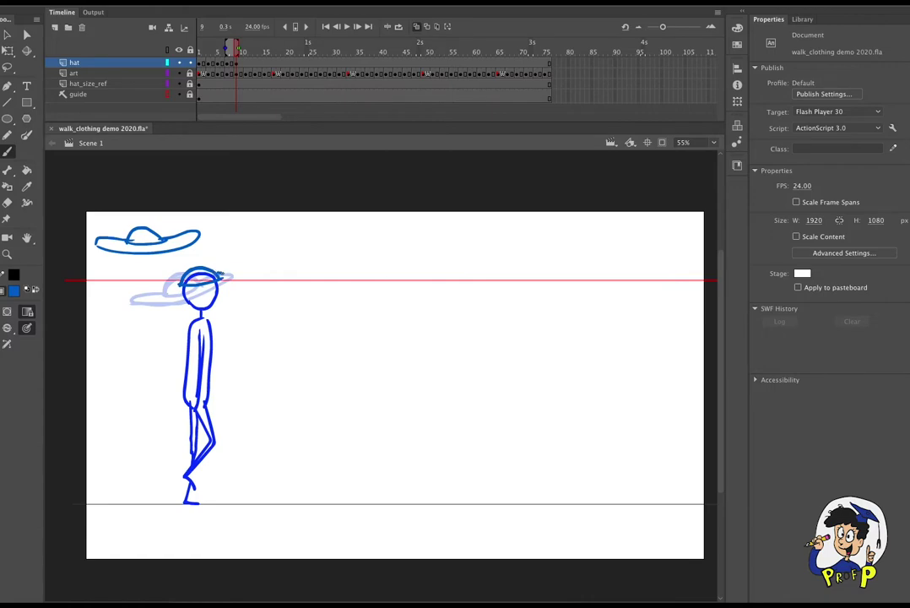
{"action": "left_click_drag", "start_coordinate": [235, 277], "coordinate": [228, 282]}
{"action": "key", "text": "super+z"}
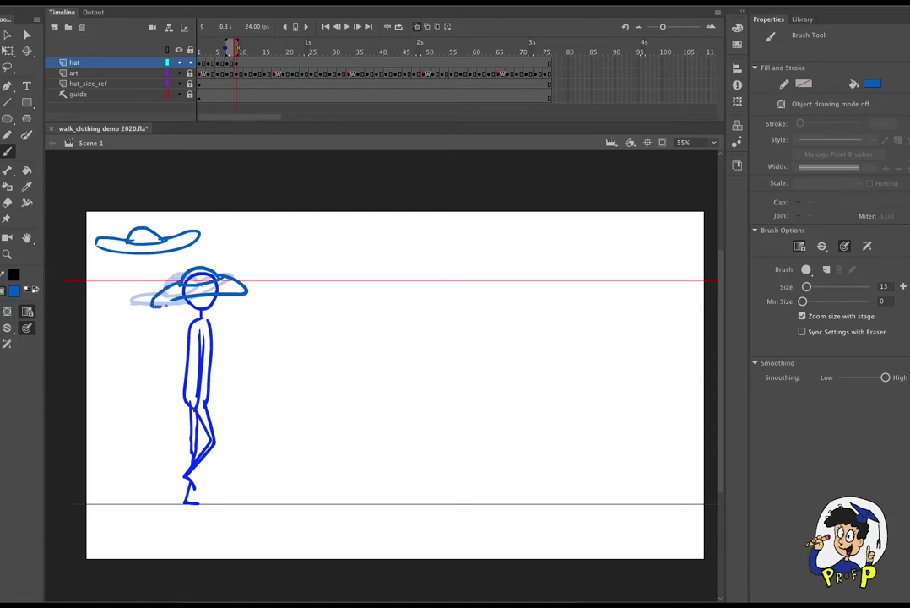
Insert a blank keyframe at frame 11 of the hat layer
{"action": "left_click_drag", "start_coordinate": [203, 50], "coordinate": [245, 56]}
{"action": "left_click", "coordinate": [246, 64]}
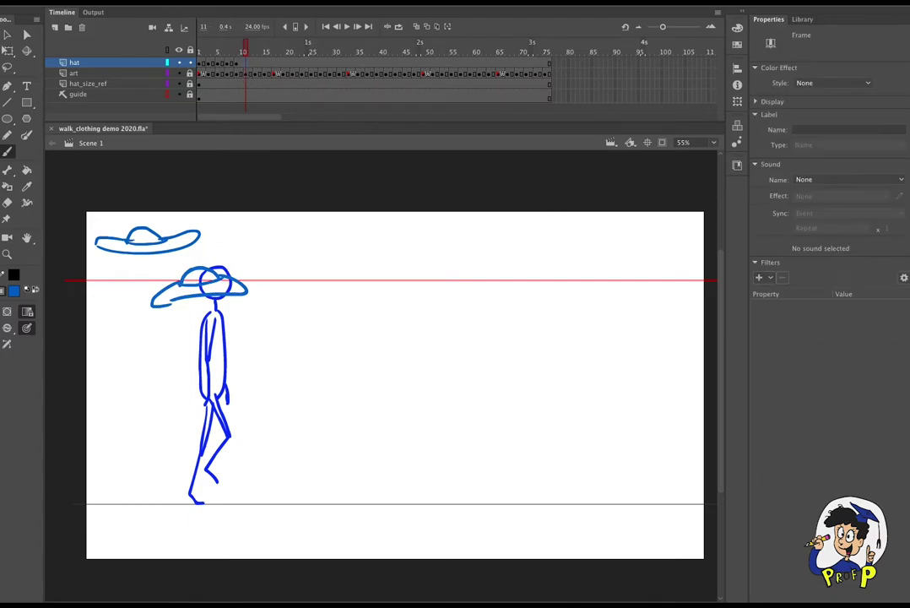
{"action": "left_click", "coordinate": [145, 1]}
{"action": "mouse_move", "coordinate": [228, 44]}
{"action": "left_click", "coordinate": [300, 99]}
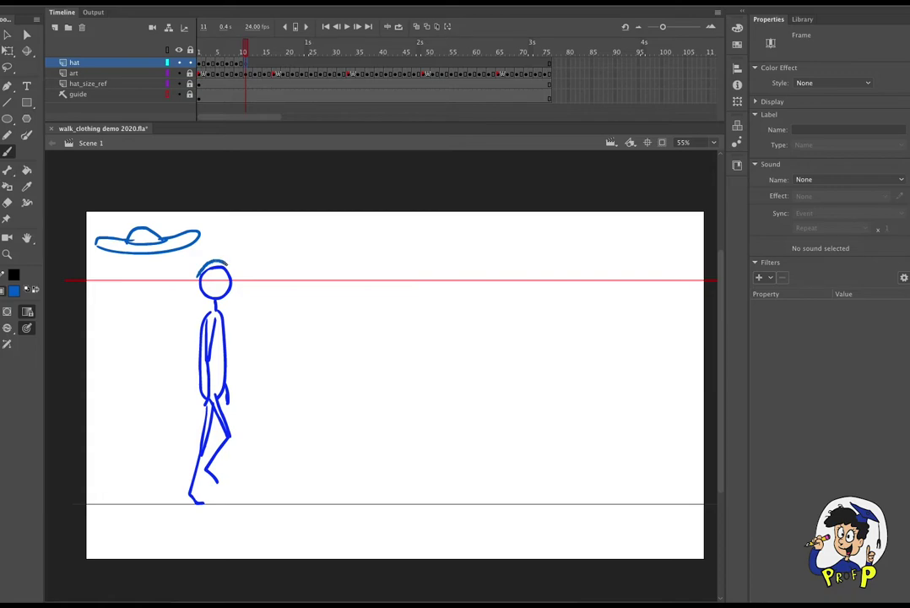
Using onion skinning as a guide, brush the hat onto the head at frame 11 with its brim drooping steeply on both sides
{"action": "left_click_drag", "start_coordinate": [231, 274], "coordinate": [196, 274]}
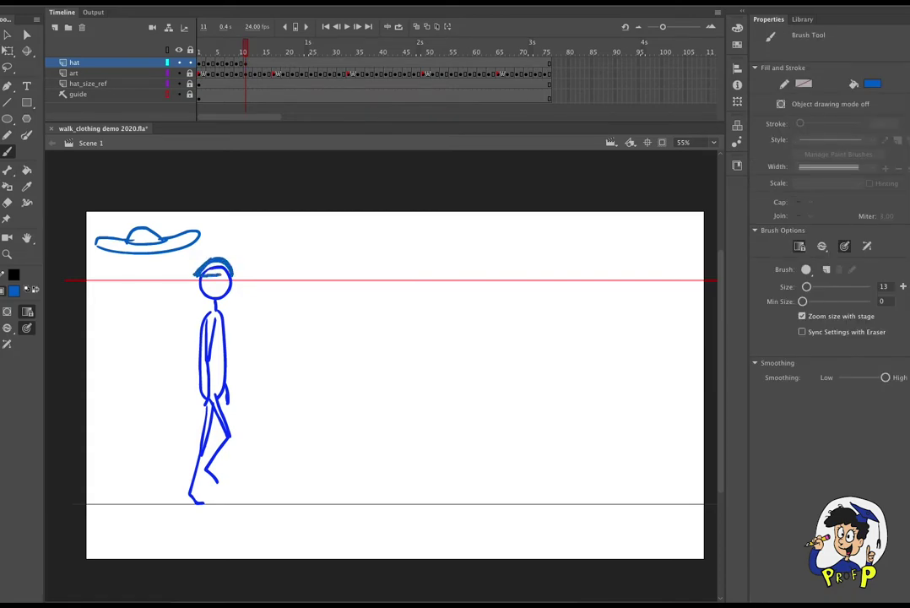
{"action": "left_click", "coordinate": [418, 27]}
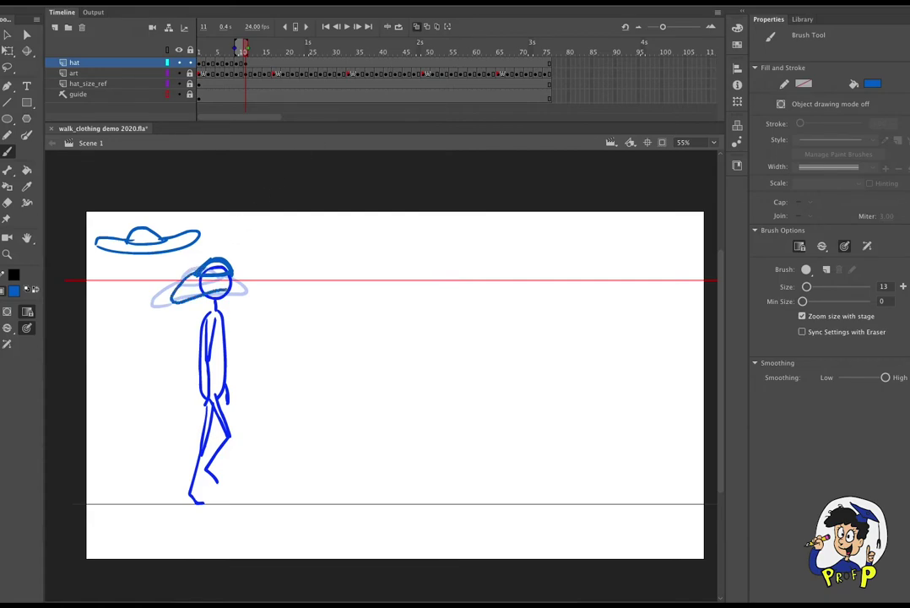
{"action": "left_click_drag", "start_coordinate": [228, 290], "coordinate": [242, 293]}
{"action": "key", "text": "super+z"}
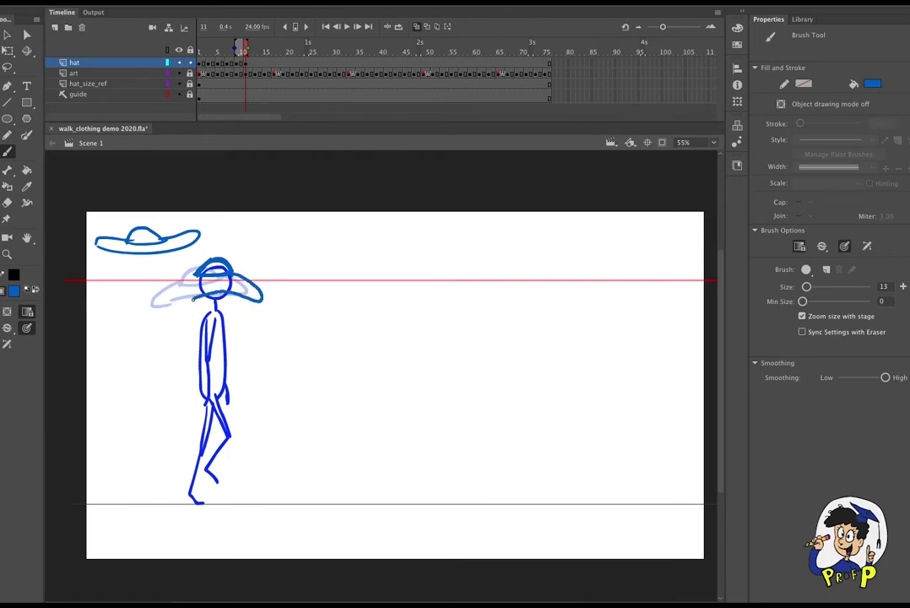
{"action": "mouse_move", "coordinate": [193, 299]}
{"action": "left_mouse_down"}
{"action": "mouse_move", "coordinate": [196, 274]}
{"action": "mouse_move", "coordinate": [177, 292]}
{"action": "left_mouse_up"}
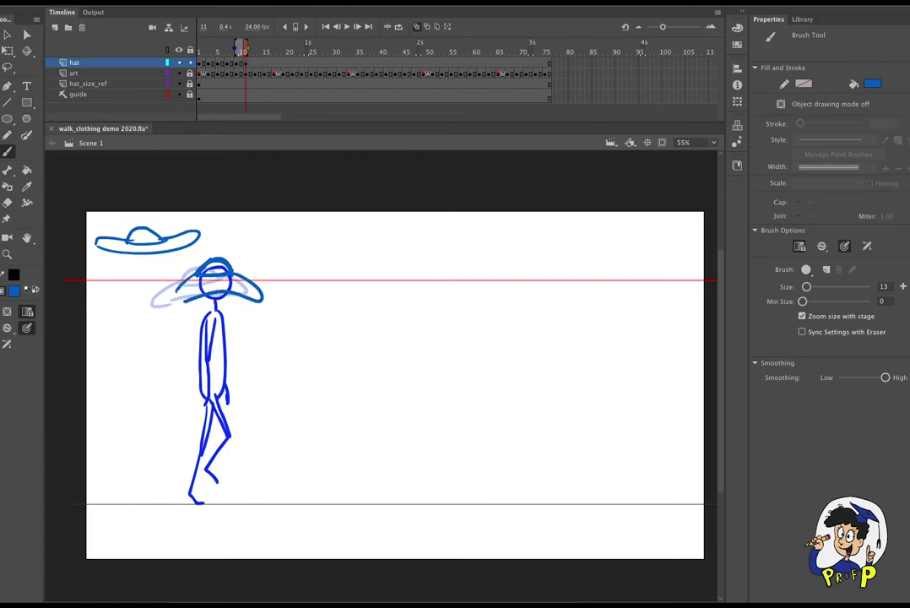
{"action": "left_click", "coordinate": [417, 27]}
Insert a keyframe at frame 13 of the hat layer and delete the hat drawing copied into it
{"action": "mouse_move", "coordinate": [247, 51]}
{"action": "left_mouse_down"}
{"action": "mouse_move", "coordinate": [211, 55]}
{"action": "mouse_move", "coordinate": [256, 57]}
{"action": "left_mouse_up"}
{"action": "left_click", "coordinate": [255, 63]}
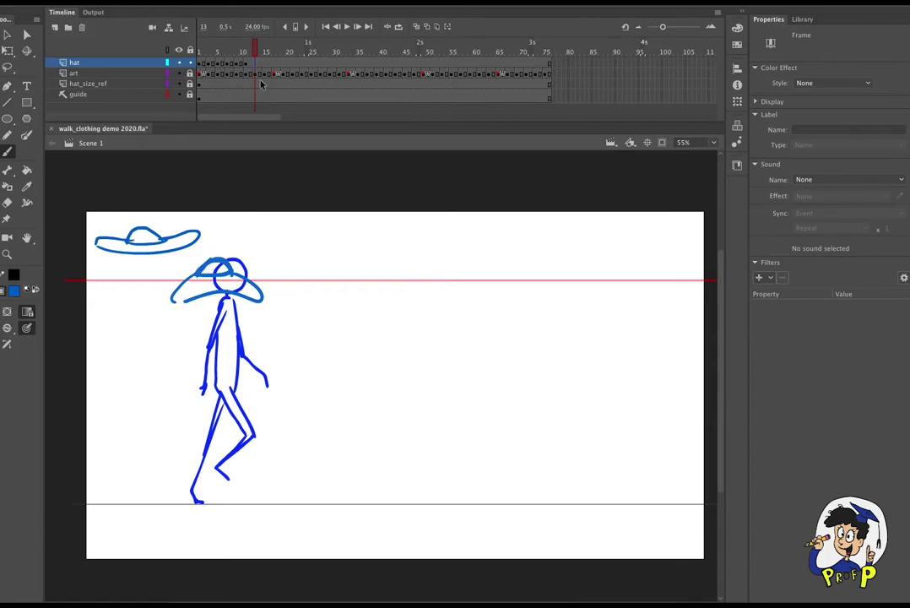
{"action": "left_click", "coordinate": [152, 4]}
{"action": "mouse_move", "coordinate": [172, 52]}
{"action": "left_click", "coordinate": [274, 88]}
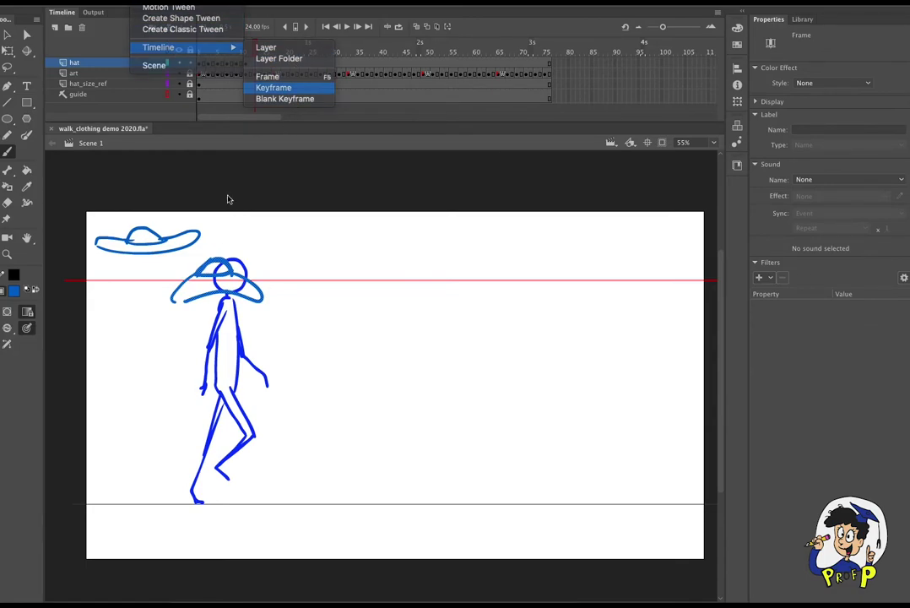
{"action": "key", "text": "Delete"}
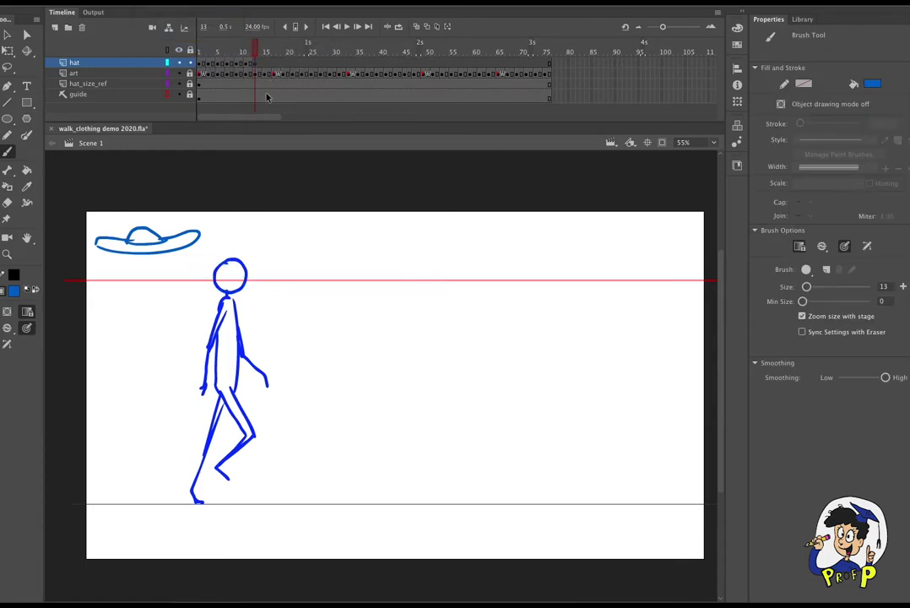
With onion skinning on, brush the hat onto the head at frame 13, its back brim hanging low and its front brim raised slightly
{"action": "left_click", "coordinate": [416, 26]}
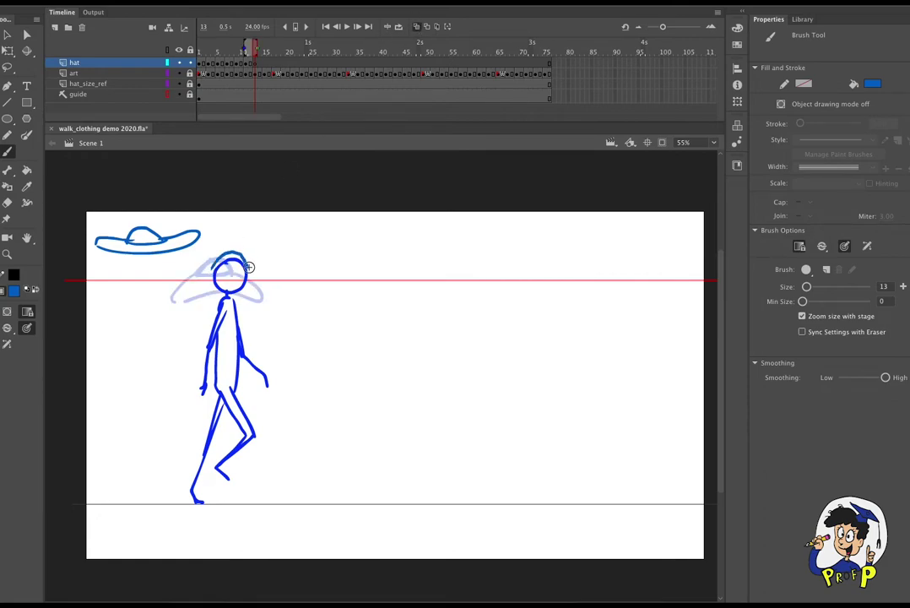
{"action": "left_click_drag", "start_coordinate": [250, 266], "coordinate": [210, 270]}
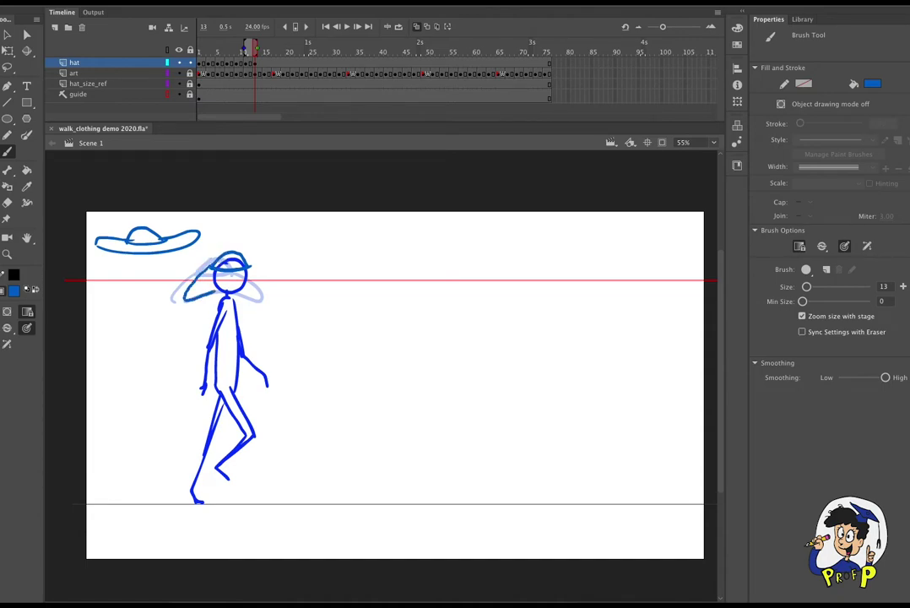
{"action": "left_click_drag", "start_coordinate": [184, 297], "coordinate": [275, 283]}
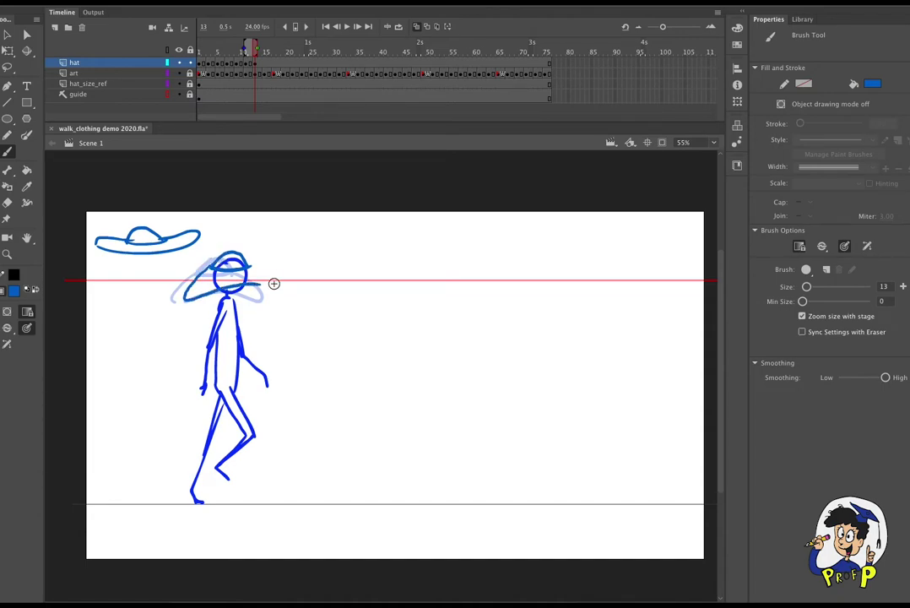
{"action": "left_click", "coordinate": [417, 26]}
Play the animation from the first frame to check the hat's motion up to frame 13
{"action": "left_click", "coordinate": [202, 49]}
{"action": "key", "text": "Return"}
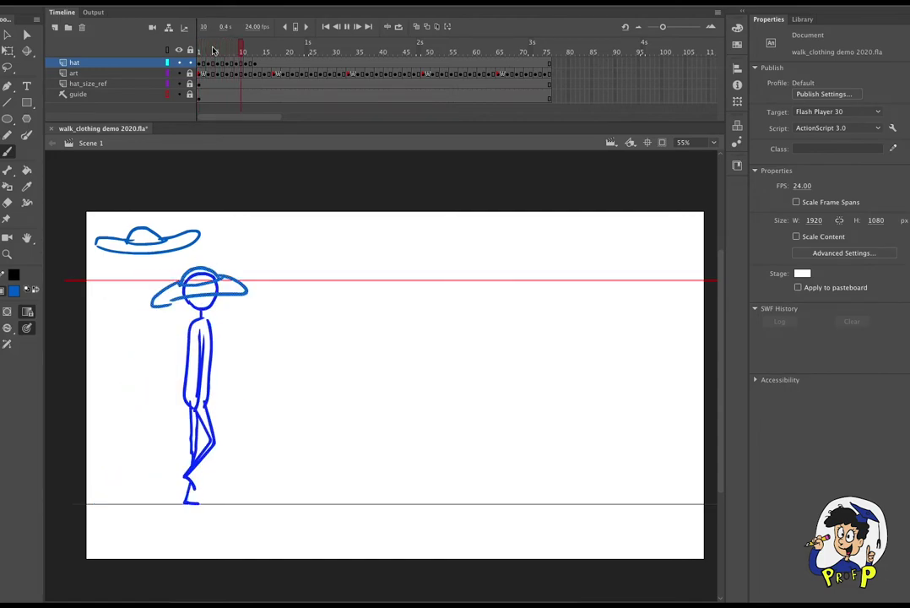
{"action": "left_click", "coordinate": [255, 52]}
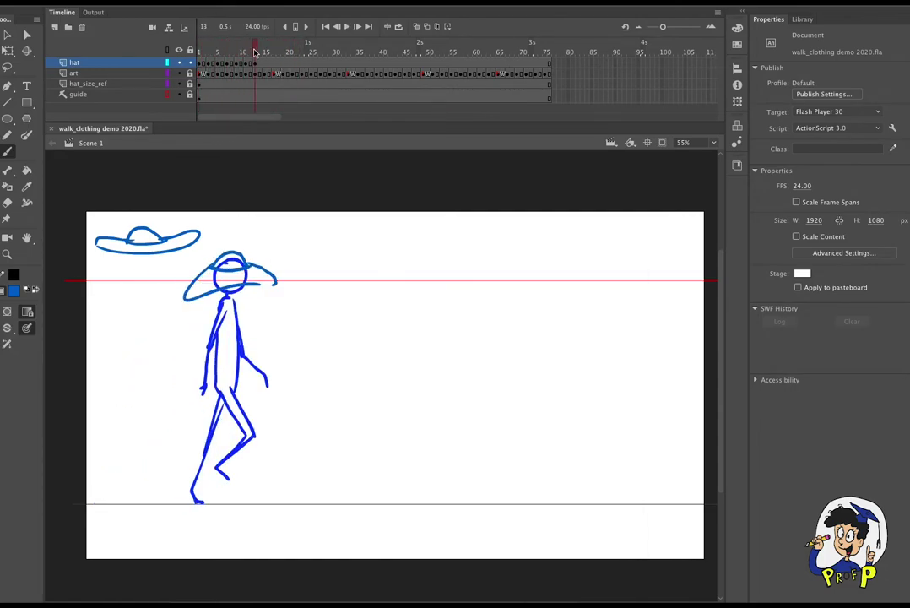
Insert a blank keyframe at frame 15 of the hat layer
{"action": "left_click_drag", "start_coordinate": [255, 52], "coordinate": [264, 53]}
{"action": "left_click", "coordinate": [265, 64]}
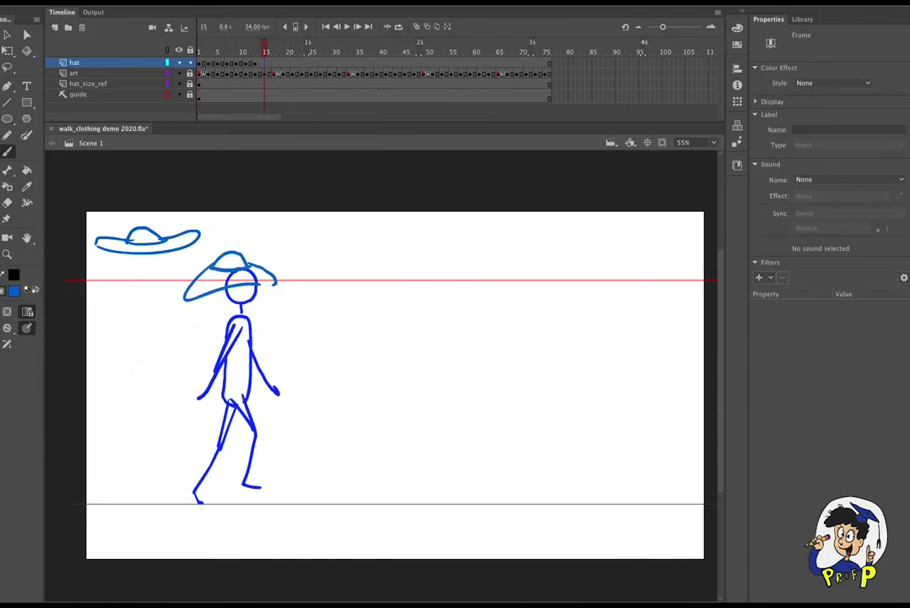
{"action": "left_click", "coordinate": [146, 3]}
{"action": "mouse_move", "coordinate": [179, 49]}
{"action": "left_click", "coordinate": [287, 98]}
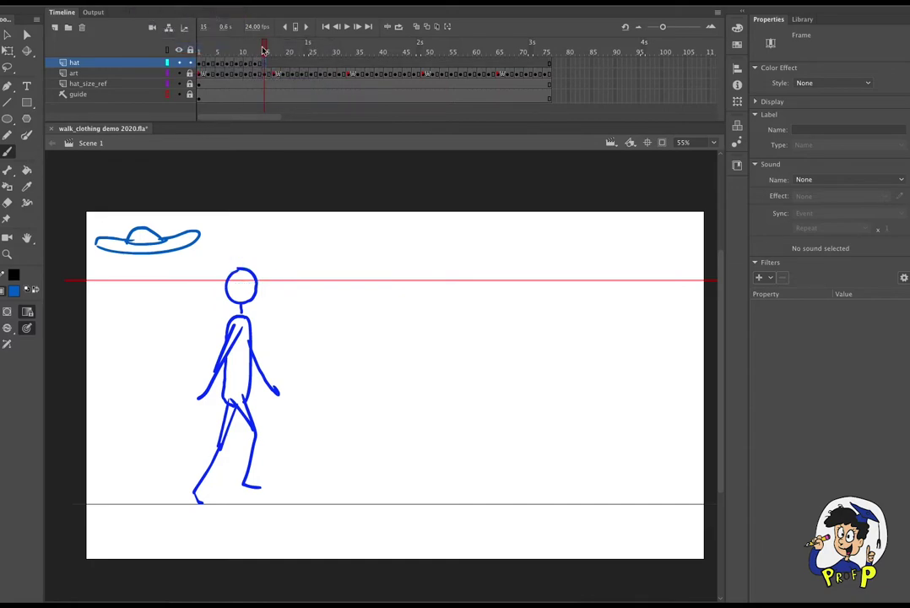
Compare with the preceding hat drawing and brush the hat onto the head at frame 15, its front brim swept upward
{"action": "mouse_move", "coordinate": [264, 52]}
{"action": "left_mouse_down"}
{"action": "mouse_move", "coordinate": [186, 52]}
{"action": "mouse_move", "coordinate": [260, 52]}
{"action": "left_mouse_up"}
{"action": "left_click_drag", "start_coordinate": [260, 51], "coordinate": [260, 52]}
{"action": "left_click_drag", "start_coordinate": [260, 53], "coordinate": [265, 54]}
{"action": "left_click", "coordinate": [416, 26]}
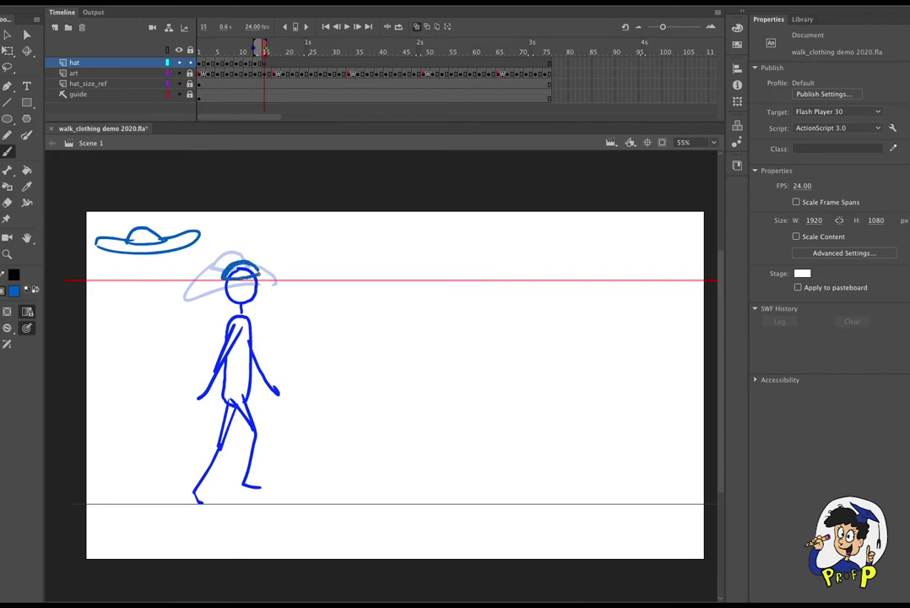
{"action": "left_click_drag", "start_coordinate": [258, 274], "coordinate": [261, 273]}
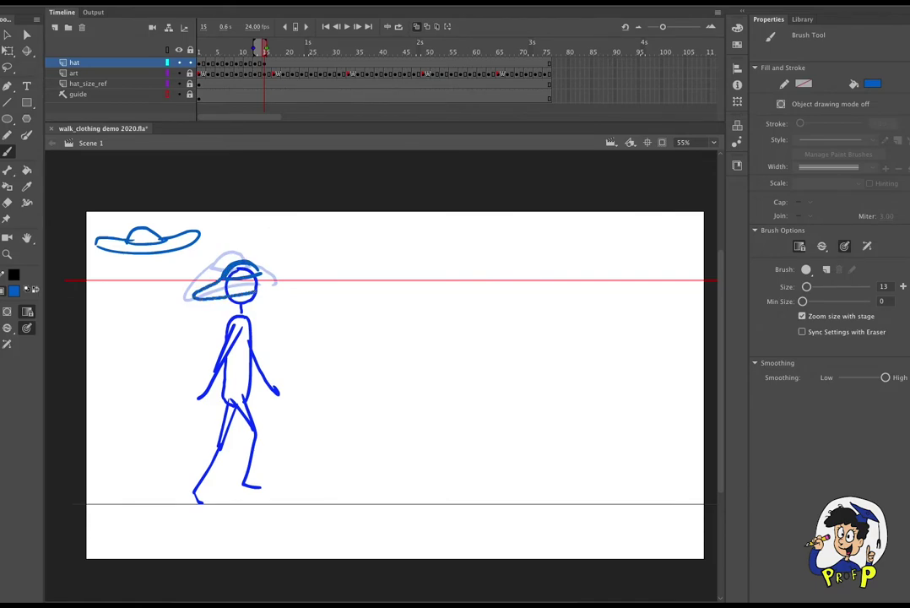
{"action": "left_click_drag", "start_coordinate": [253, 278], "coordinate": [291, 269]}
{"action": "left_click", "coordinate": [417, 26]}
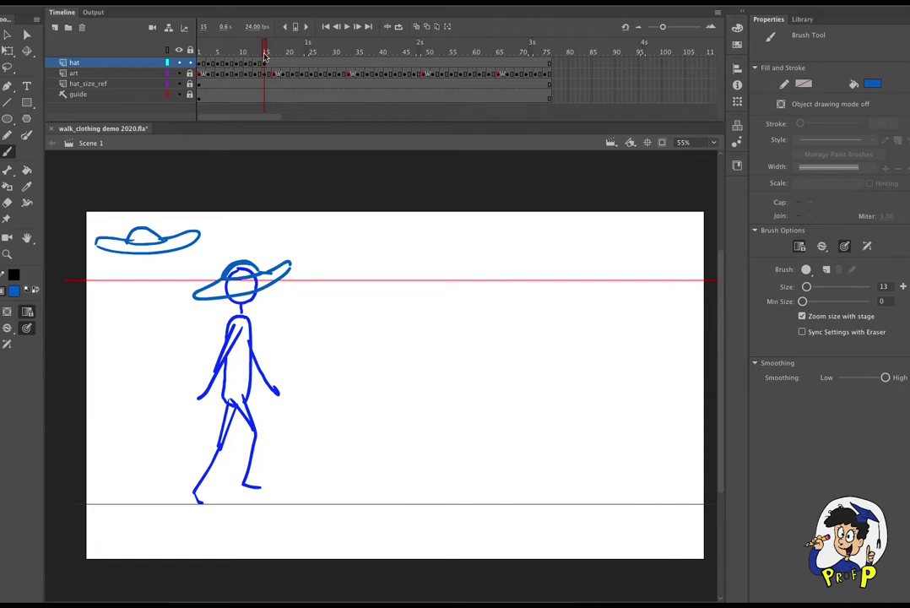
Insert a blank keyframe at frame 17 of the hat layer
{"action": "left_click", "coordinate": [261, 52]}
{"action": "left_click_drag", "start_coordinate": [261, 52], "coordinate": [273, 52]}
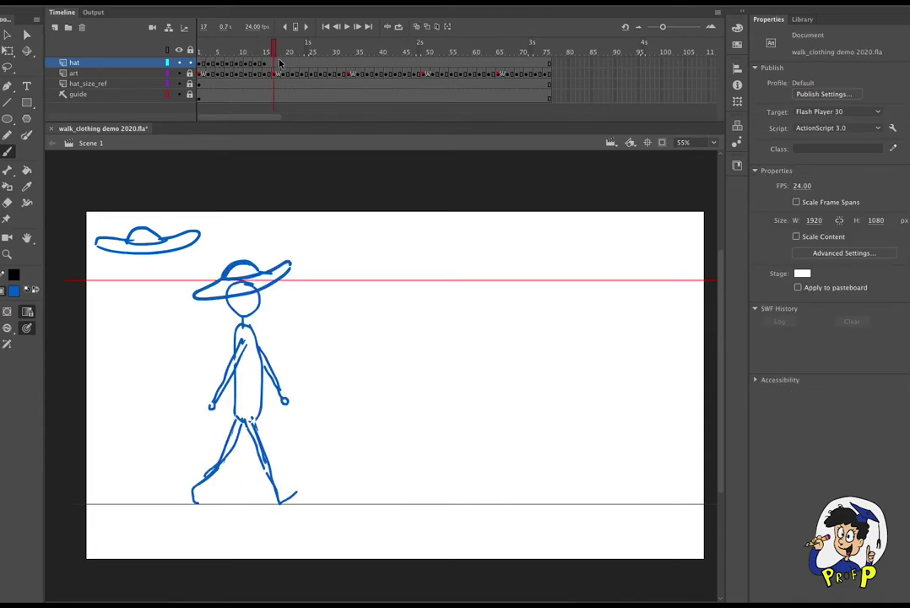
{"action": "left_click", "coordinate": [274, 66]}
{"action": "left_click", "coordinate": [276, 65]}
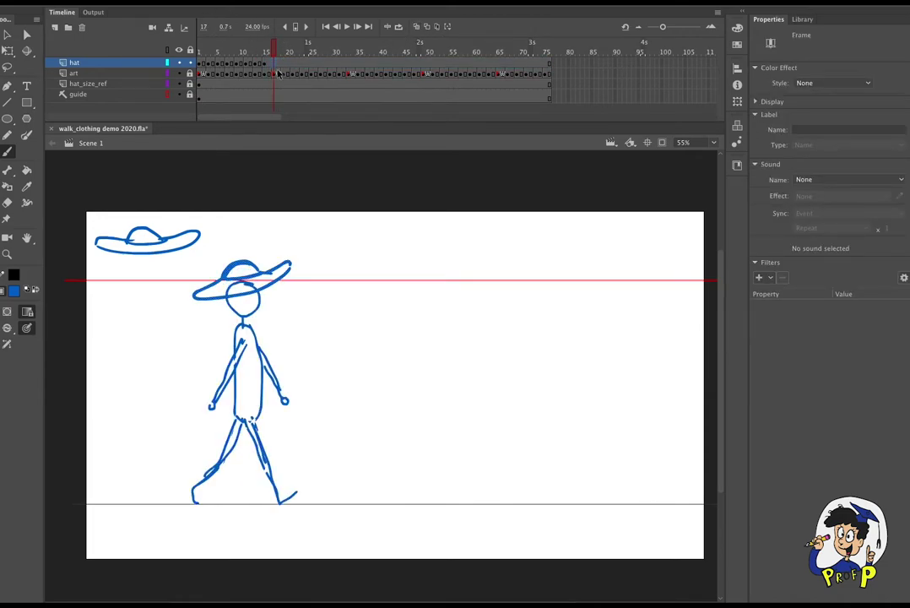
{"action": "left_click_drag", "start_coordinate": [277, 45], "coordinate": [272, 52]}
{"action": "left_click", "coordinate": [275, 65]}
{"action": "left_click", "coordinate": [144, 0]}
{"action": "mouse_move", "coordinate": [158, 44]}
{"action": "left_click", "coordinate": [287, 98]}
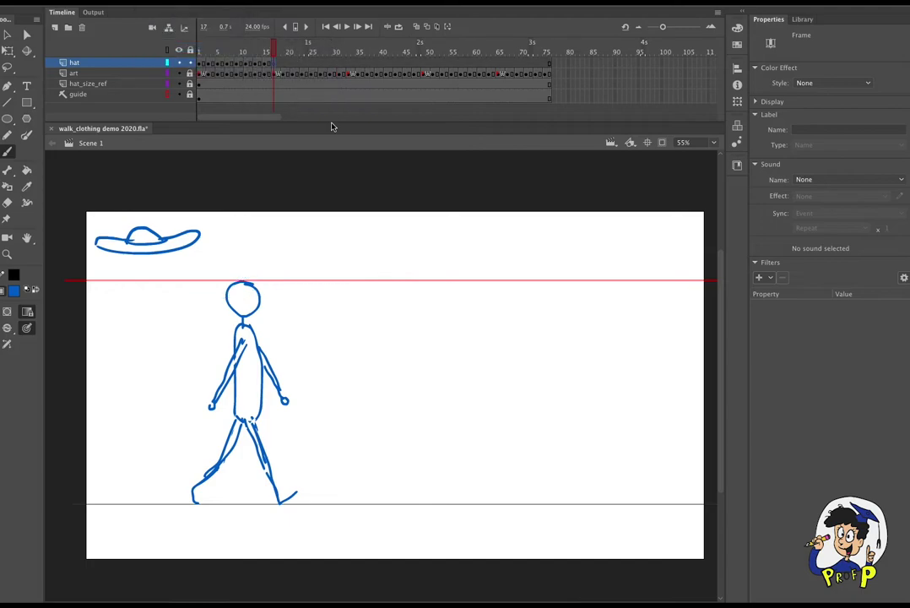
With onion skinning showing the preceding drawing, brush the hat's crown and upswept brim onto the head at frame 17
{"action": "left_click", "coordinate": [426, 27]}
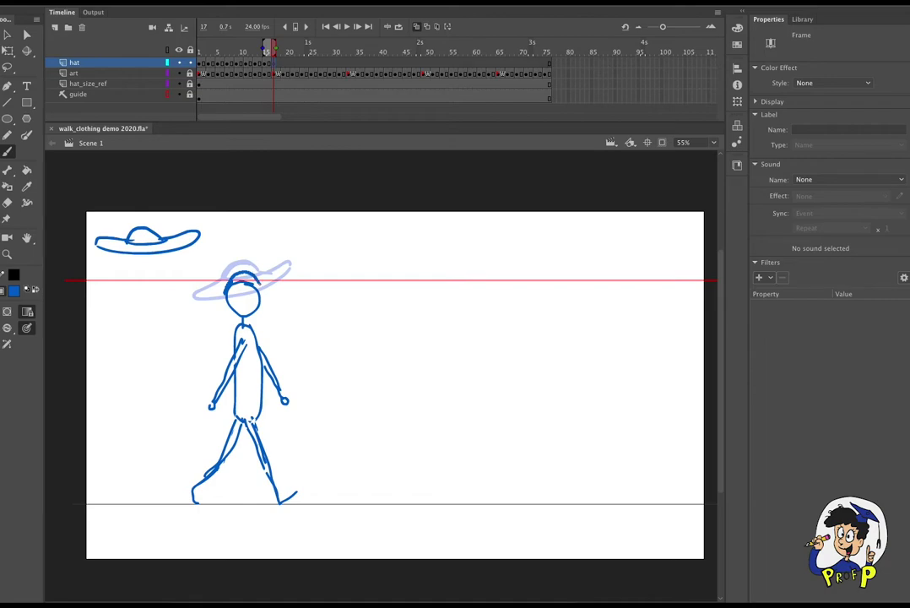
{"action": "left_click_drag", "start_coordinate": [225, 292], "coordinate": [261, 285]}
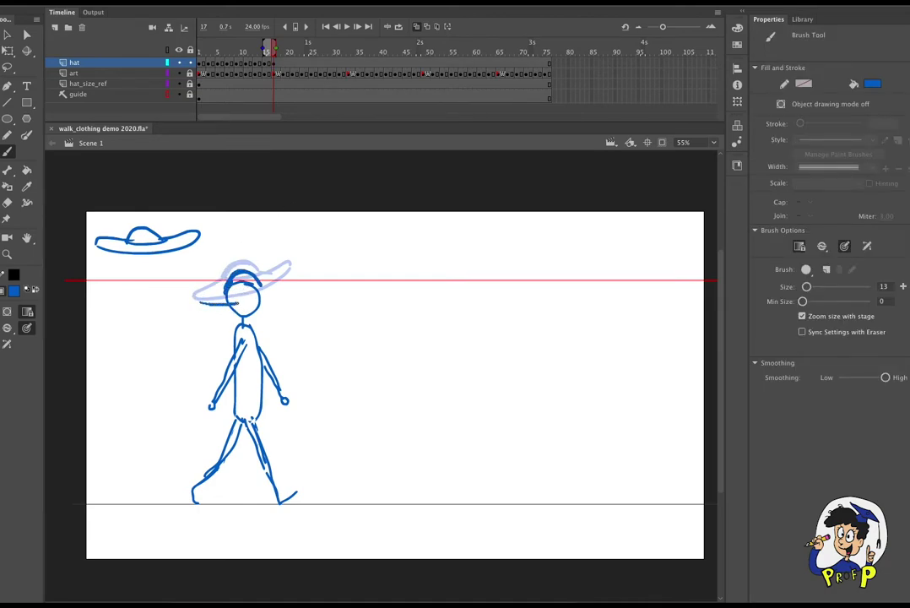
{"action": "mouse_move", "coordinate": [263, 297]}
{"action": "left_mouse_down"}
{"action": "mouse_move", "coordinate": [278, 292]}
{"action": "mouse_move", "coordinate": [264, 287]}
{"action": "left_mouse_up"}
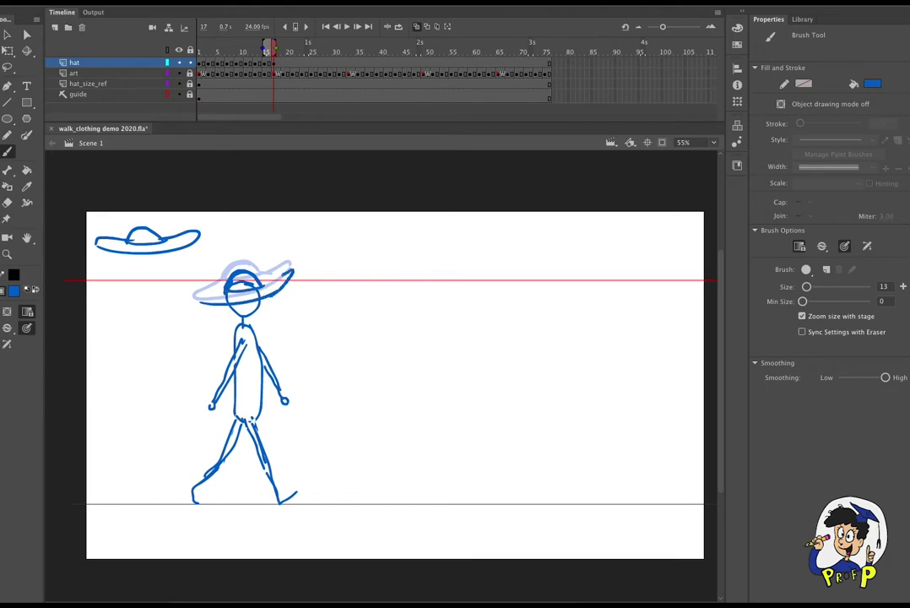
{"action": "left_click_drag", "start_coordinate": [283, 274], "coordinate": [215, 293]}
Compare frame 17 with the preceding hat drawing and reshape the brim, curling its front tip further upward
{"action": "mouse_move", "coordinate": [269, 51]}
{"action": "left_mouse_down"}
{"action": "mouse_move", "coordinate": [258, 51]}
{"action": "mouse_move", "coordinate": [282, 52]}
{"action": "mouse_move", "coordinate": [264, 53]}
{"action": "mouse_move", "coordinate": [272, 53]}
{"action": "left_mouse_up"}
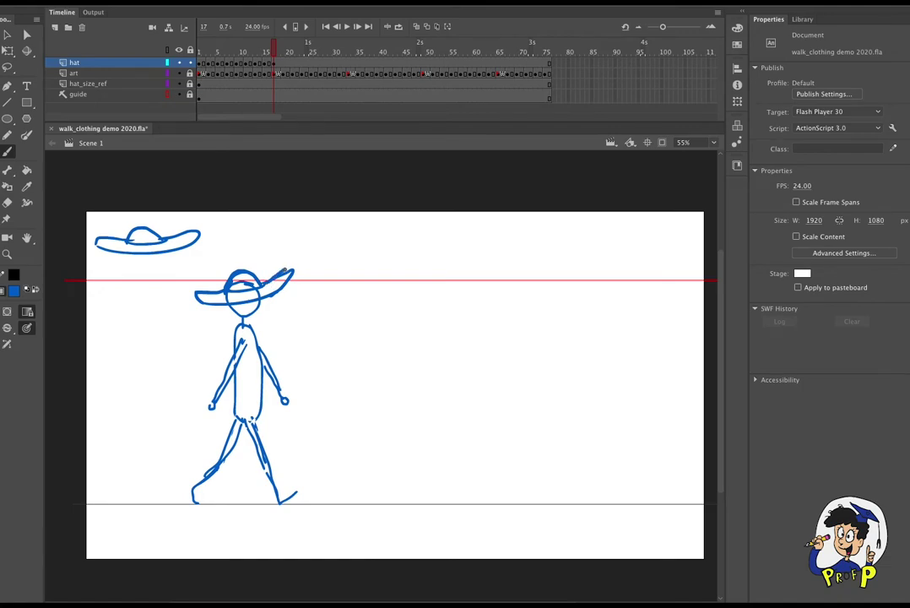
{"action": "left_click", "coordinate": [417, 27]}
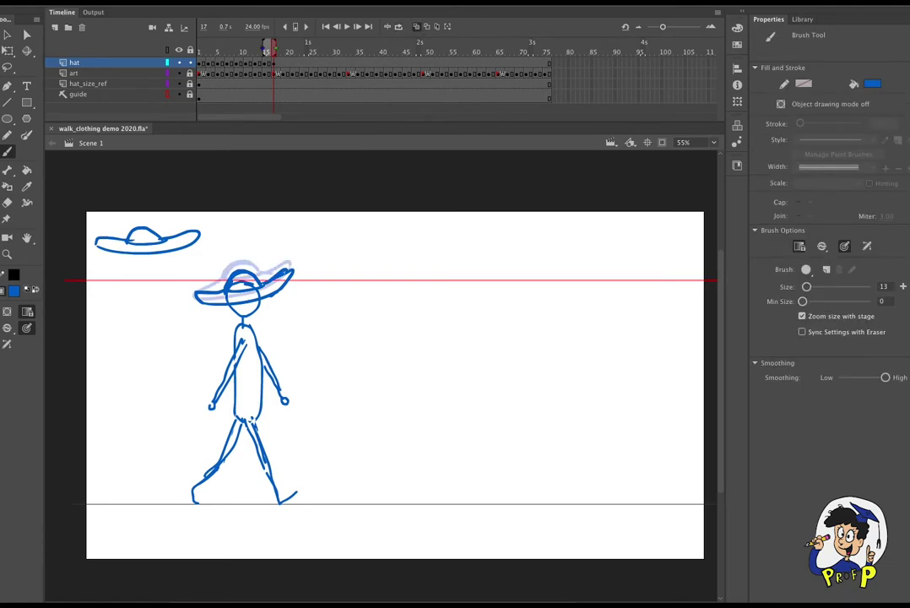
{"action": "left_click_drag", "start_coordinate": [283, 287], "coordinate": [291, 263]}
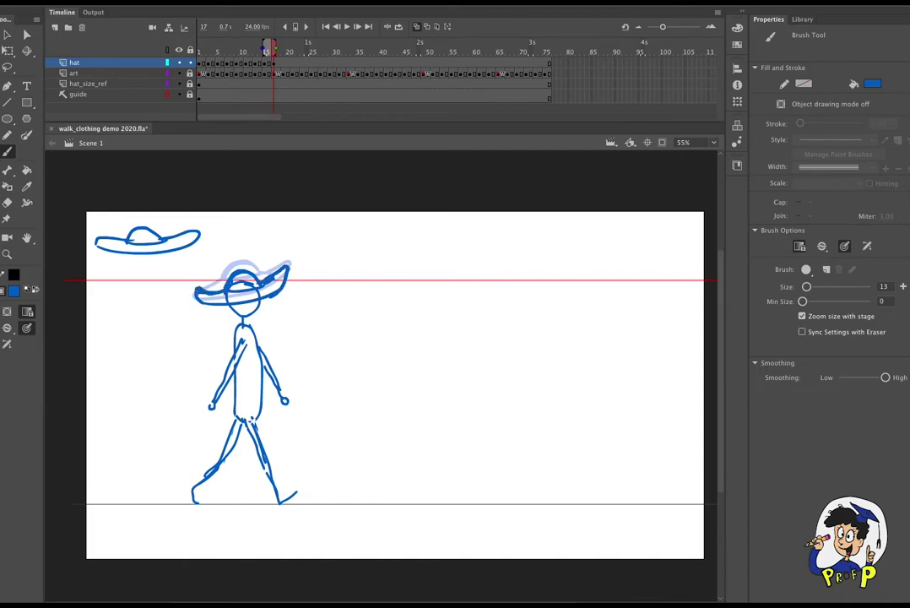
Scrub from frame 7 to check the hat's motion, and insert a blank keyframe at frame 19 of the hat layer
{"action": "left_click", "coordinate": [228, 47]}
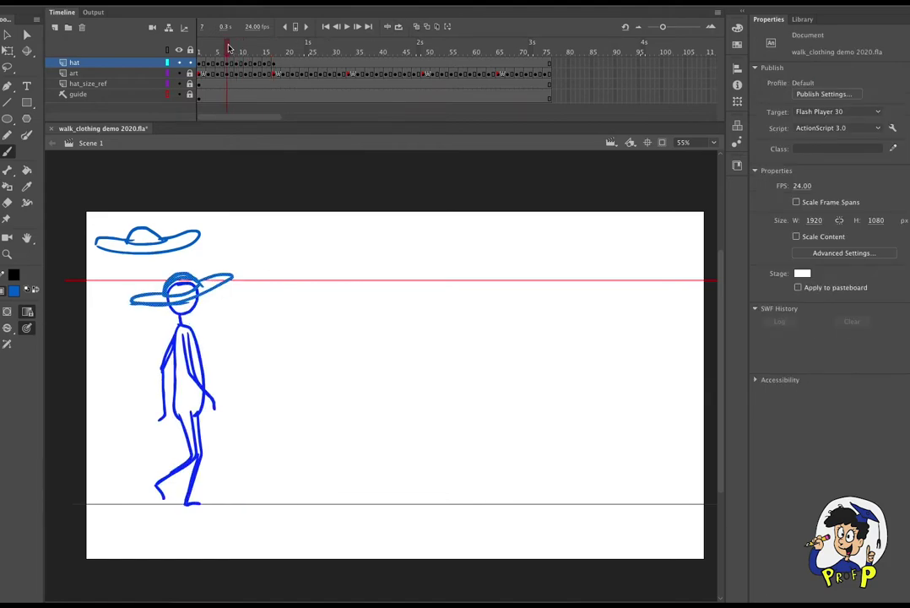
{"action": "left_click_drag", "start_coordinate": [227, 47], "coordinate": [285, 53]}
{"action": "left_click", "coordinate": [284, 65]}
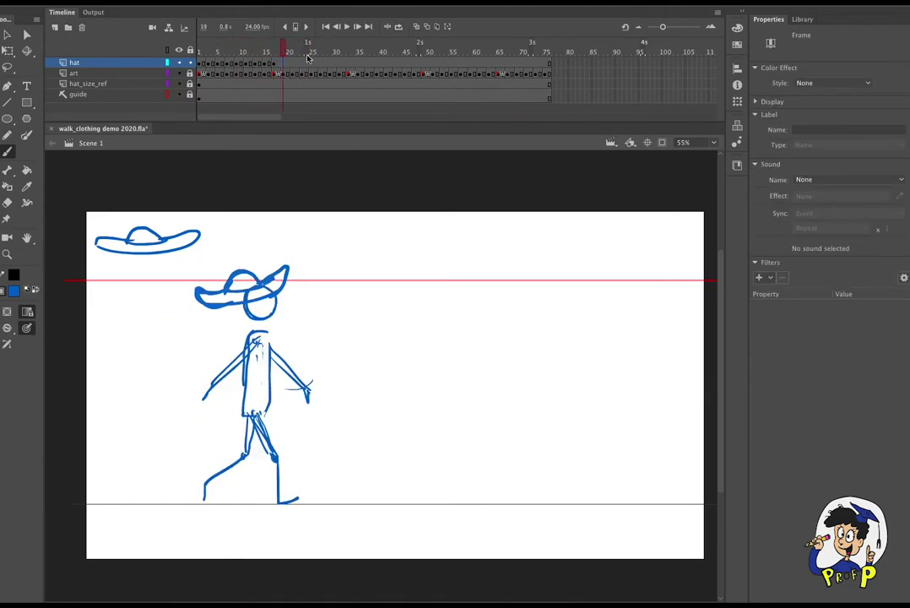
{"action": "left_click", "coordinate": [147, 2]}
{"action": "mouse_move", "coordinate": [182, 49]}
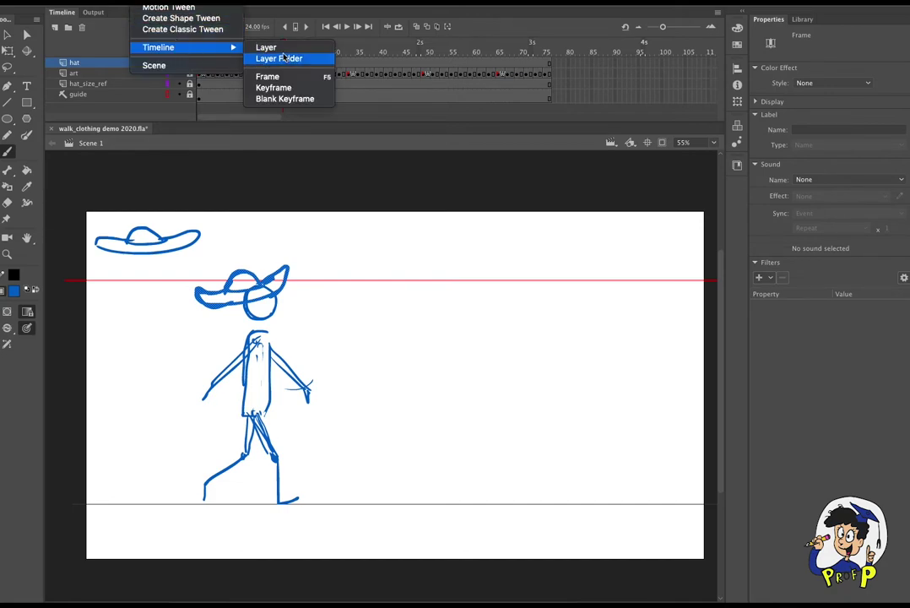
{"action": "left_click", "coordinate": [284, 99]}
With onion skinning on, brush the hat's crown above the head at frame 19 and adjust its placement
{"action": "left_click", "coordinate": [417, 26]}
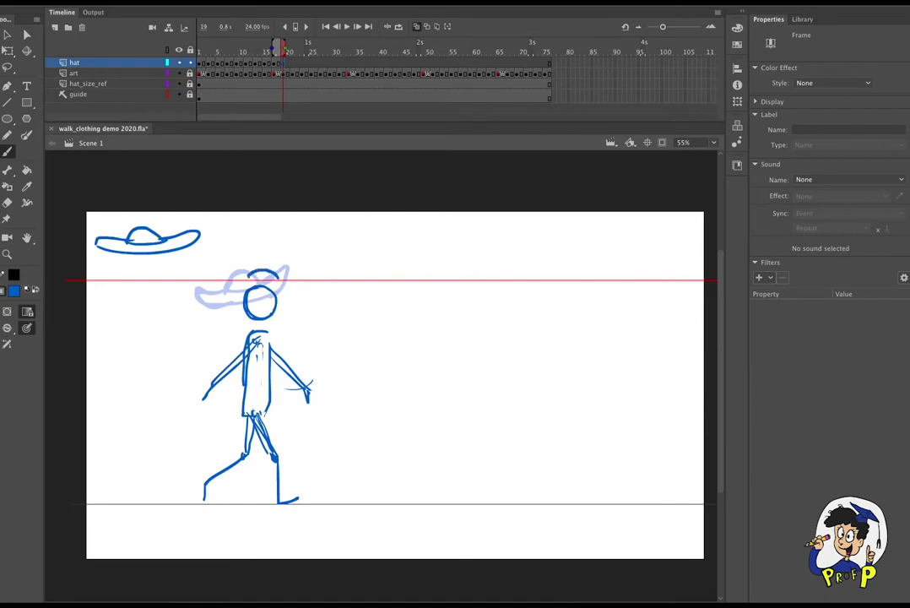
{"action": "mouse_move", "coordinate": [278, 277]}
{"action": "left_mouse_down"}
{"action": "mouse_move", "coordinate": [282, 285]}
{"action": "mouse_move", "coordinate": [247, 287]}
{"action": "left_mouse_up"}
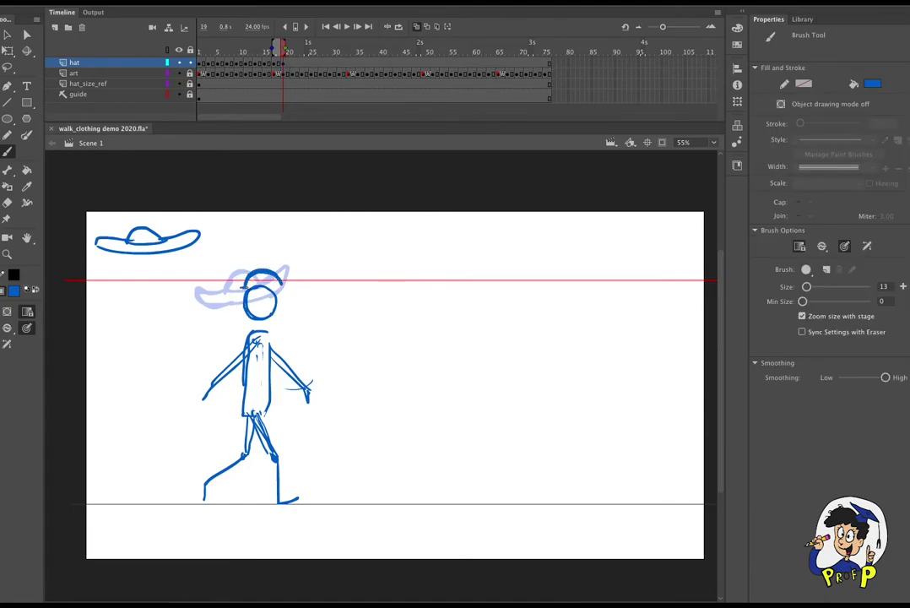
{"action": "key", "text": "v"}
{"action": "left_click", "coordinate": [287, 288]}
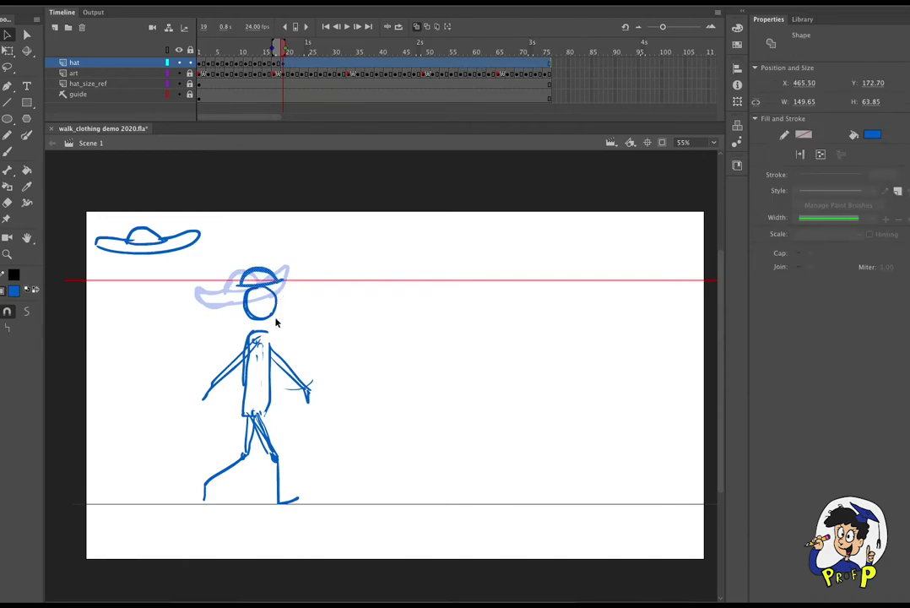
Brush the hat's brim at frame 19, replacing the first attempt with one curving up at the front
{"action": "key", "text": "b"}
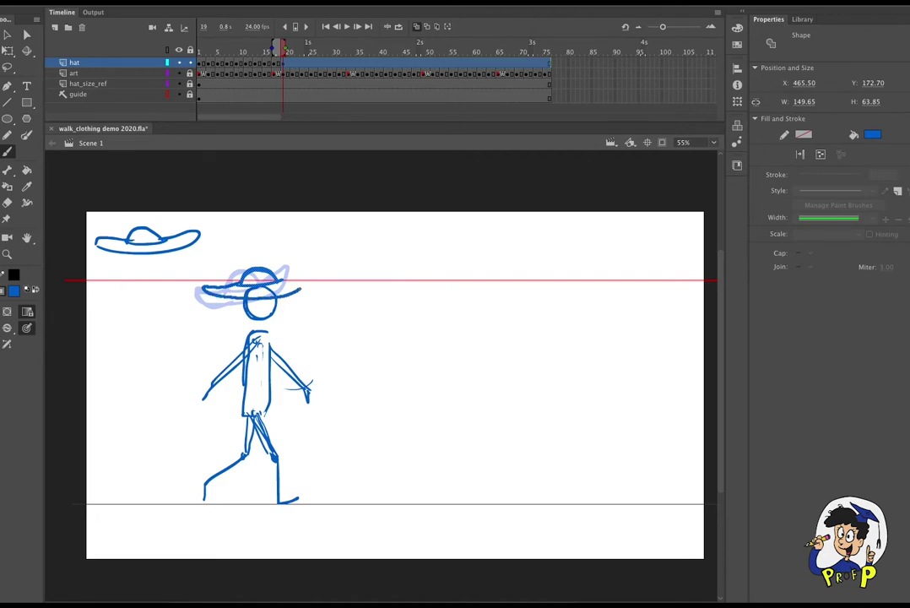
{"action": "left_click_drag", "start_coordinate": [300, 276], "coordinate": [303, 276]}
{"action": "key", "text": "super+z"}
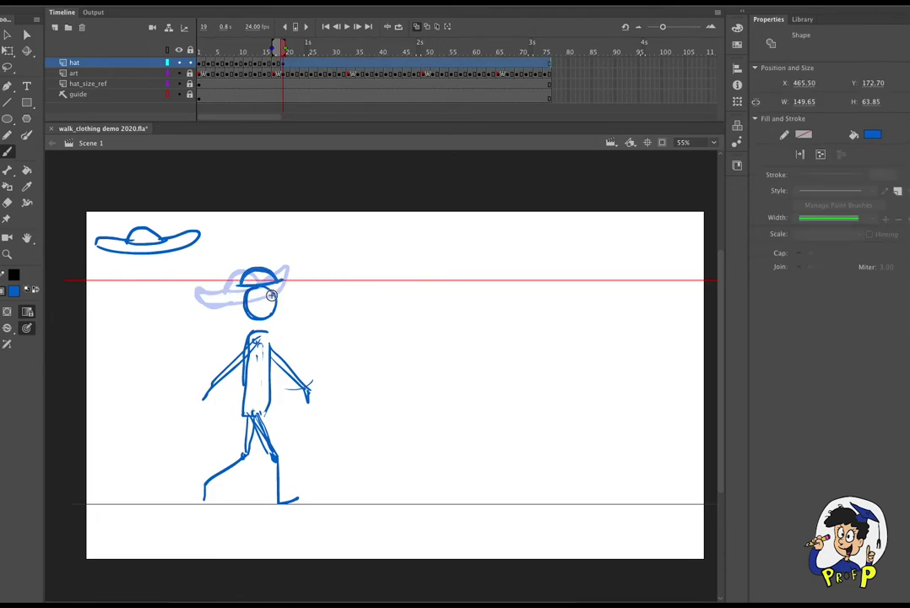
{"action": "left_click_drag", "start_coordinate": [222, 295], "coordinate": [245, 298]}
{"action": "left_click_drag", "start_coordinate": [300, 272], "coordinate": [280, 282]}
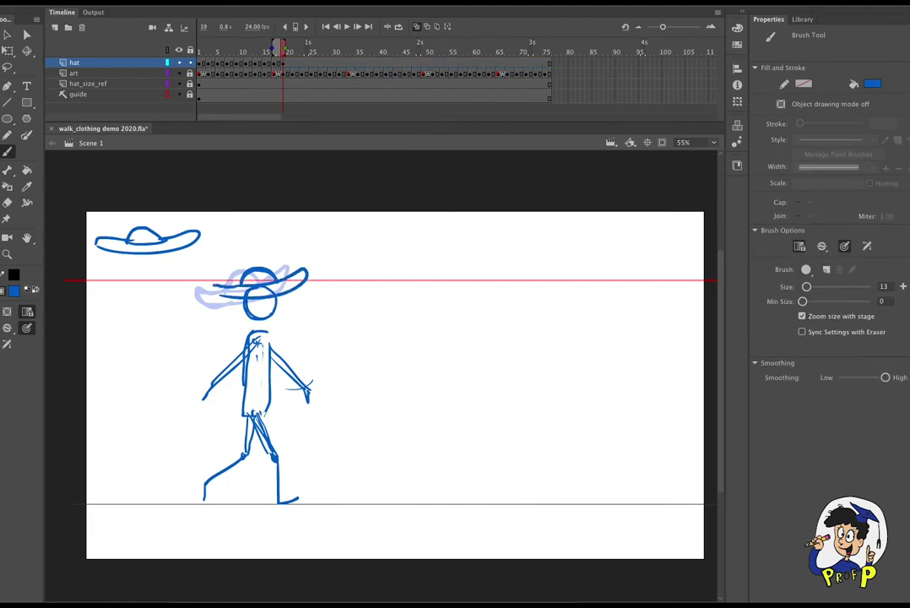
Scrub from frame 14 to review the hat, and insert a blank keyframe at frame 21 of the hat layer
{"action": "left_click", "coordinate": [262, 52]}
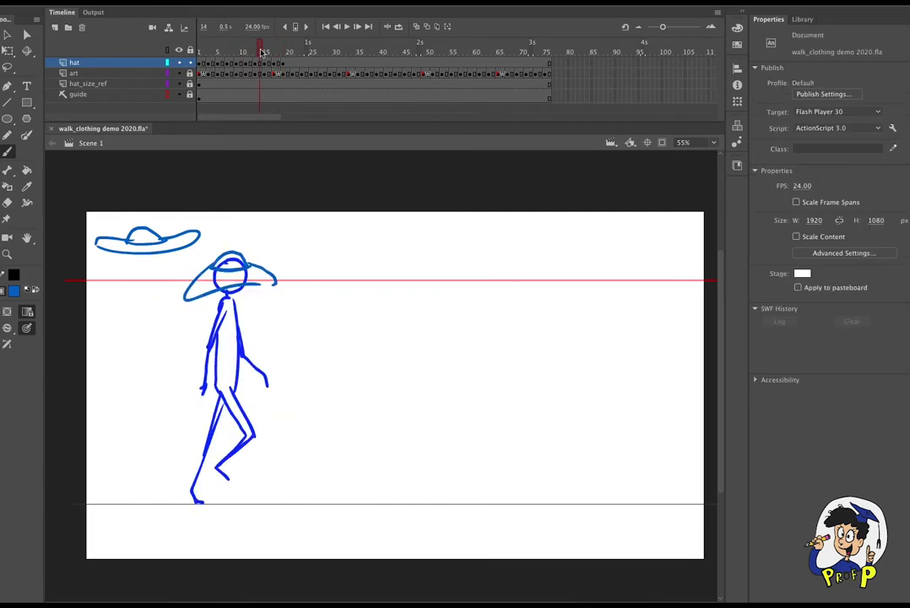
{"action": "left_click_drag", "start_coordinate": [262, 53], "coordinate": [293, 59]}
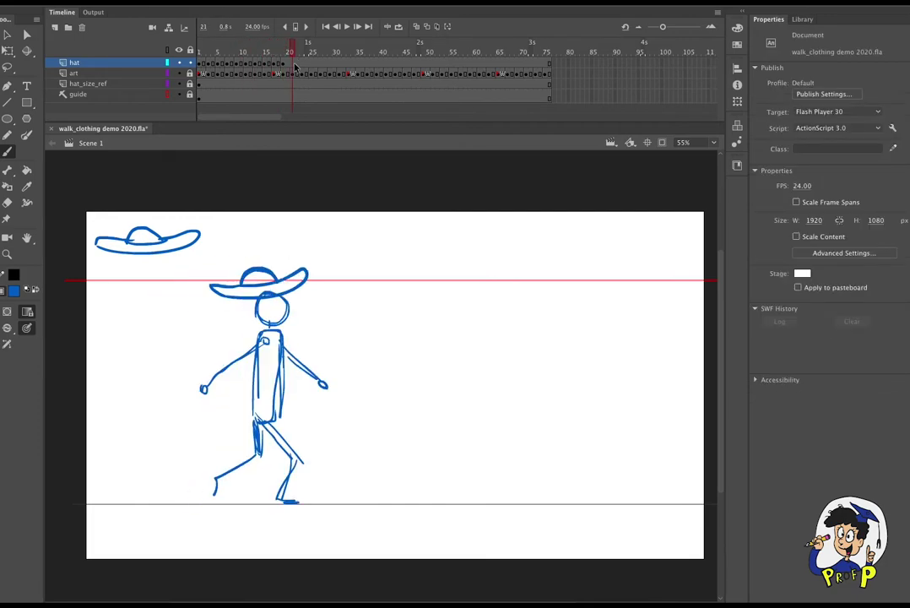
{"action": "left_click", "coordinate": [294, 65]}
{"action": "left_click", "coordinate": [145, 2]}
{"action": "mouse_move", "coordinate": [199, 50]}
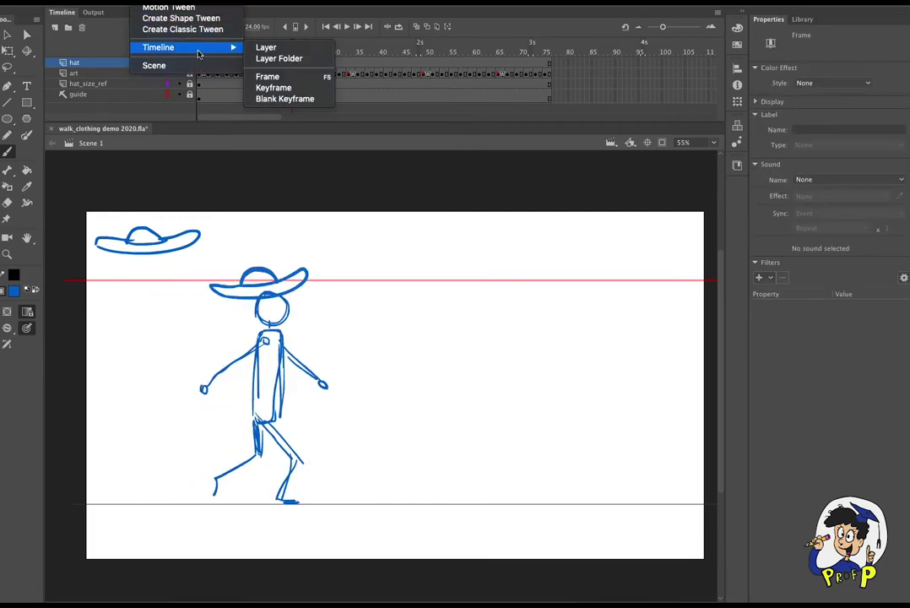
{"action": "left_click", "coordinate": [291, 99]}
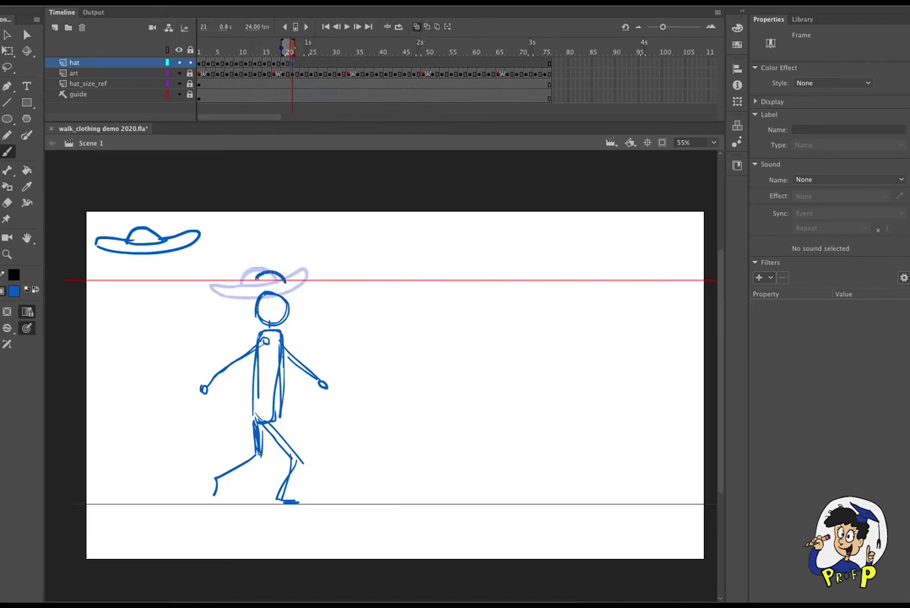
Brush the hat onto the head at frame 21 with a gently upturned brim, and turn off onion skinning
{"action": "mouse_move", "coordinate": [285, 281]}
{"action": "left_mouse_down"}
{"action": "mouse_move", "coordinate": [256, 281]}
{"action": "mouse_move", "coordinate": [284, 281]}
{"action": "left_mouse_up"}
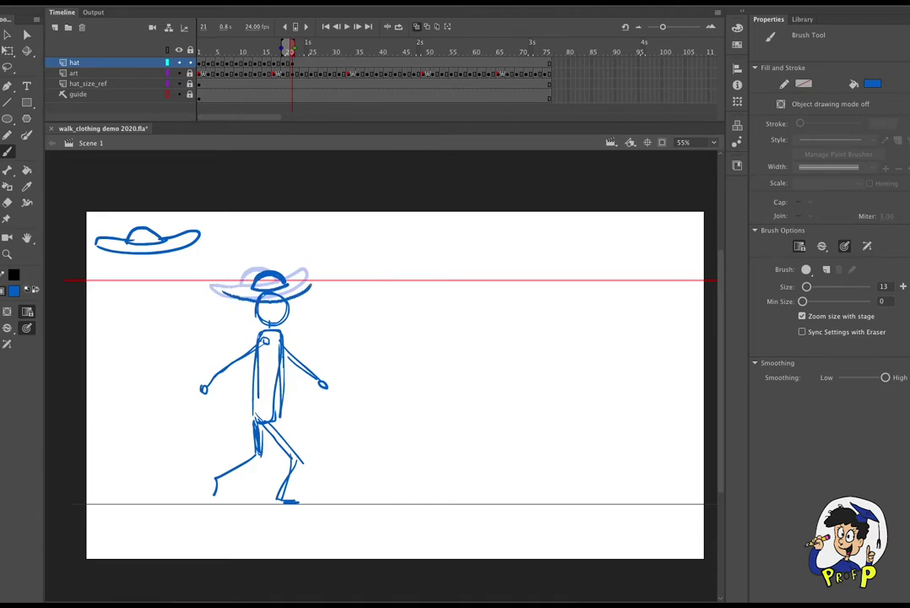
{"action": "left_click_drag", "start_coordinate": [218, 289], "coordinate": [312, 278]}
{"action": "left_click", "coordinate": [416, 26]}
Insert a blank keyframe at frame 23 of the hat layer
{"action": "left_click_drag", "start_coordinate": [293, 51], "coordinate": [304, 54]}
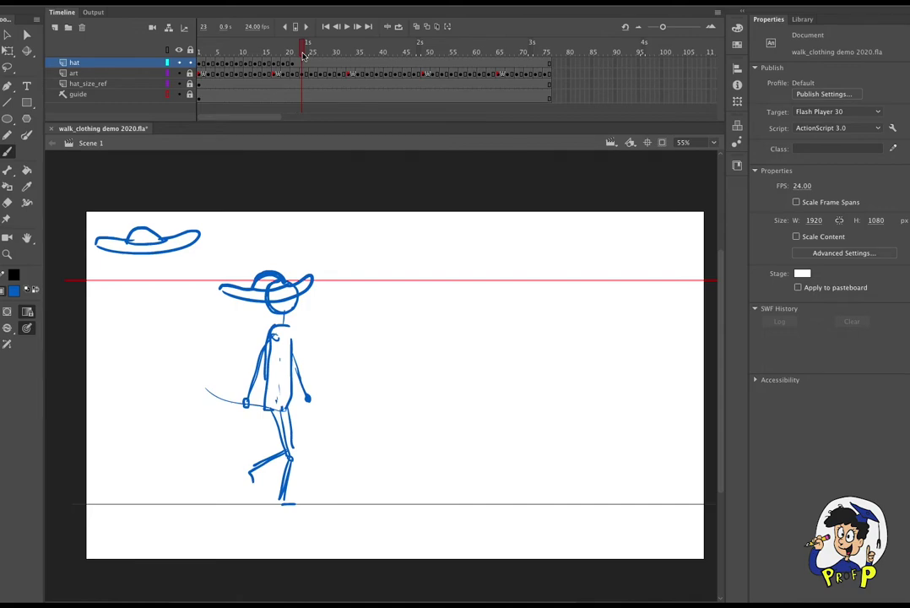
{"action": "left_click", "coordinate": [302, 67]}
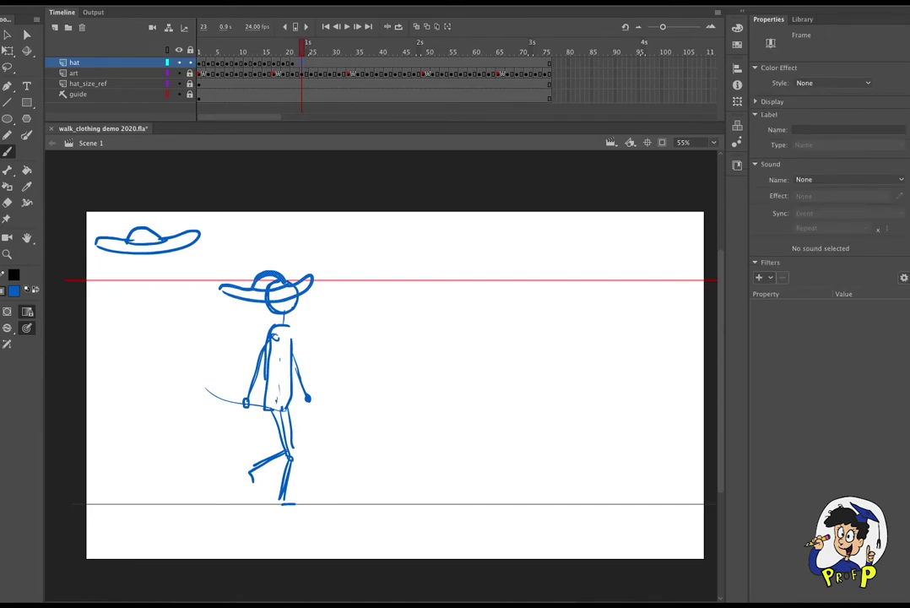
{"action": "left_click", "coordinate": [142, 2]}
{"action": "mouse_move", "coordinate": [171, 47]}
{"action": "left_click", "coordinate": [289, 99]}
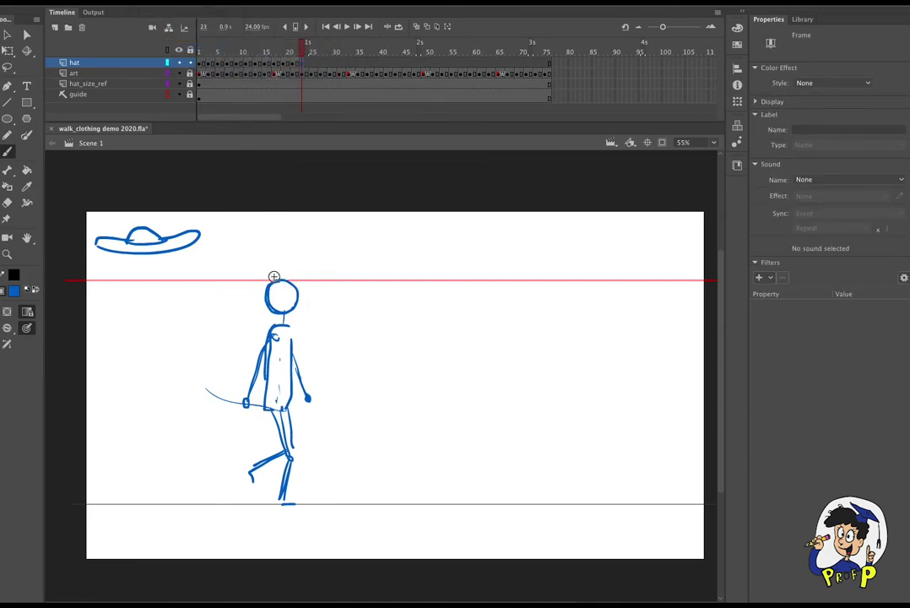
Play the animation from the first frame, compare the hat drawings at frames 19 and 21, and return to frame 23
{"action": "left_click_drag", "start_coordinate": [302, 49], "coordinate": [205, 42]}
{"action": "key", "text": "Return"}
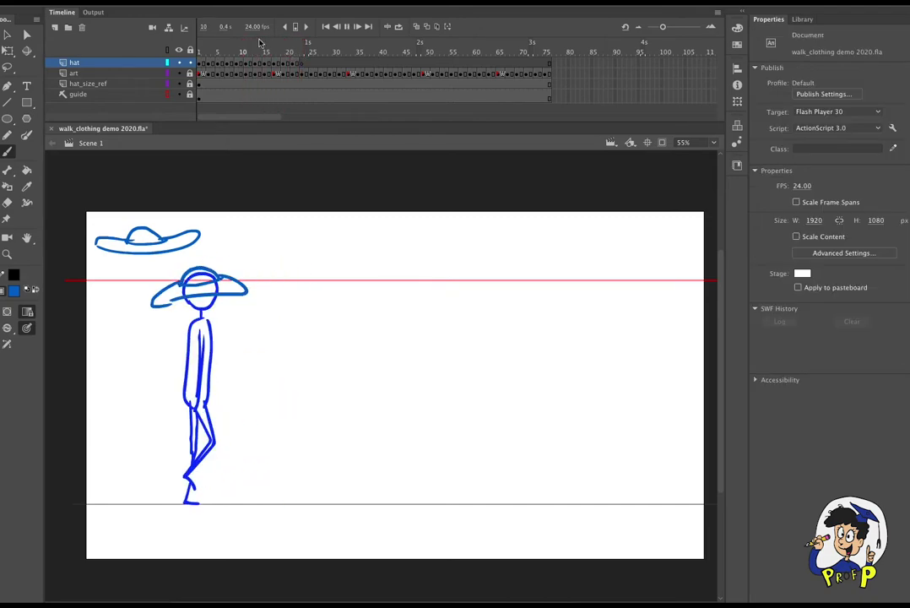
{"action": "left_click_drag", "start_coordinate": [260, 46], "coordinate": [302, 54]}
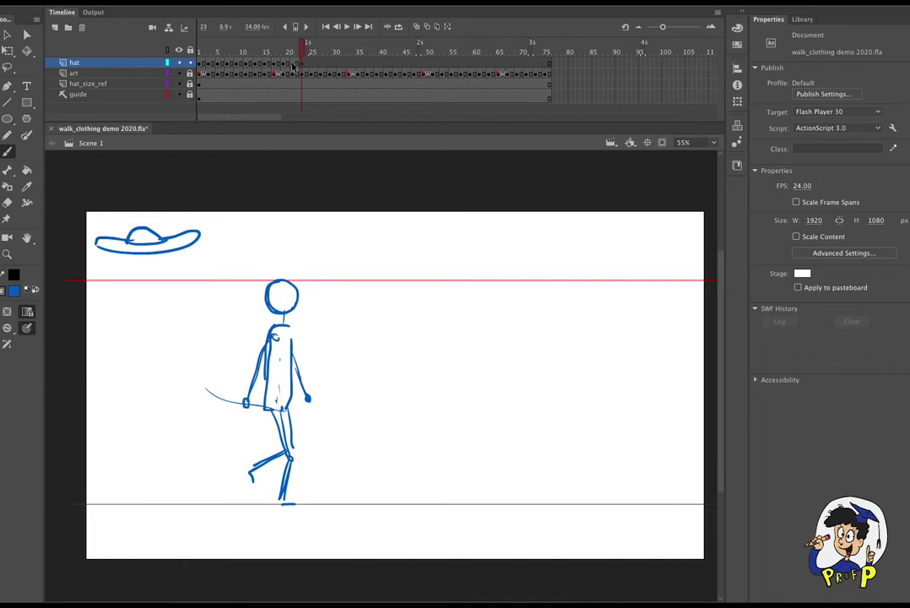
{"action": "left_click", "coordinate": [292, 65]}
{"action": "left_click", "coordinate": [283, 65]}
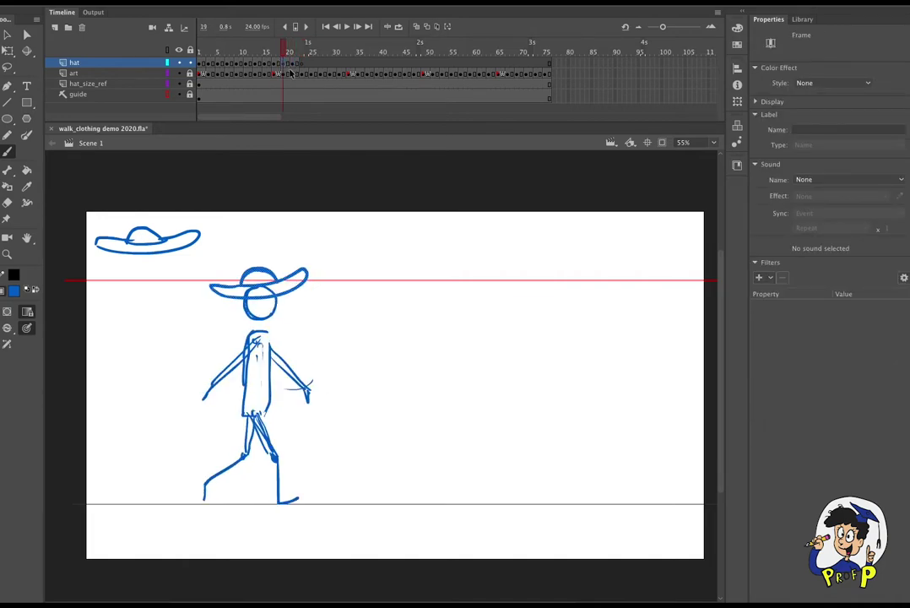
{"action": "left_click", "coordinate": [292, 65]}
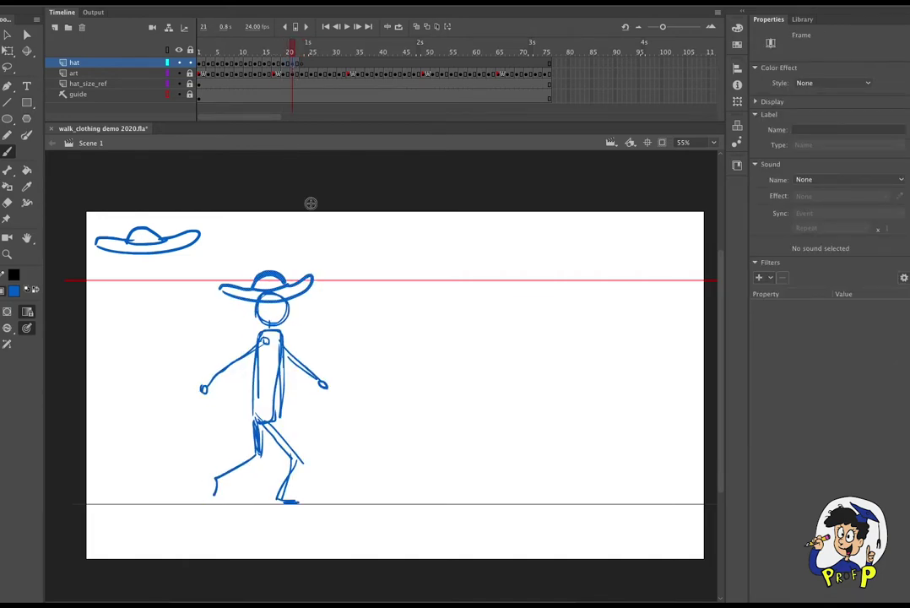
{"action": "left_click", "coordinate": [303, 64]}
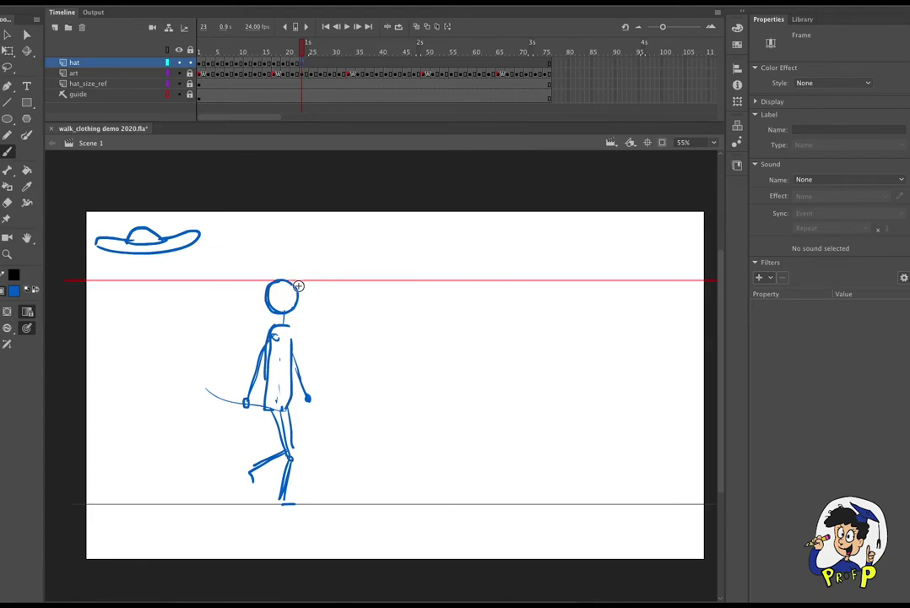
Brush the hat at frame 23 with both brim ends curved upward, using onion skinning to compare with the preceding drawing
{"action": "left_click_drag", "start_coordinate": [267, 281], "coordinate": [262, 293]}
{"action": "left_click", "coordinate": [416, 26]}
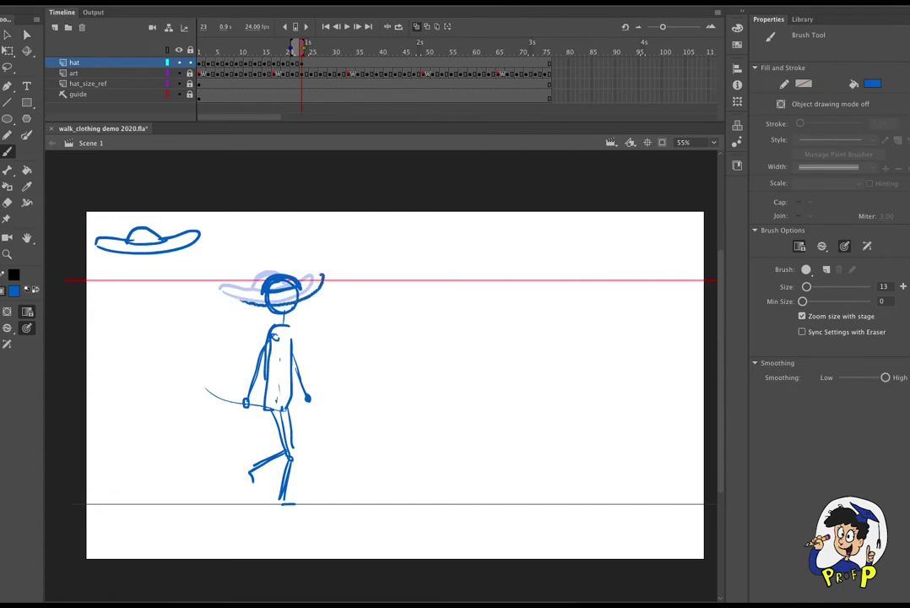
{"action": "mouse_move", "coordinate": [322, 275]}
{"action": "left_mouse_down"}
{"action": "mouse_move", "coordinate": [301, 289]}
{"action": "mouse_move", "coordinate": [242, 292]}
{"action": "mouse_move", "coordinate": [260, 302]}
{"action": "left_mouse_up"}
{"action": "left_click", "coordinate": [416, 27]}
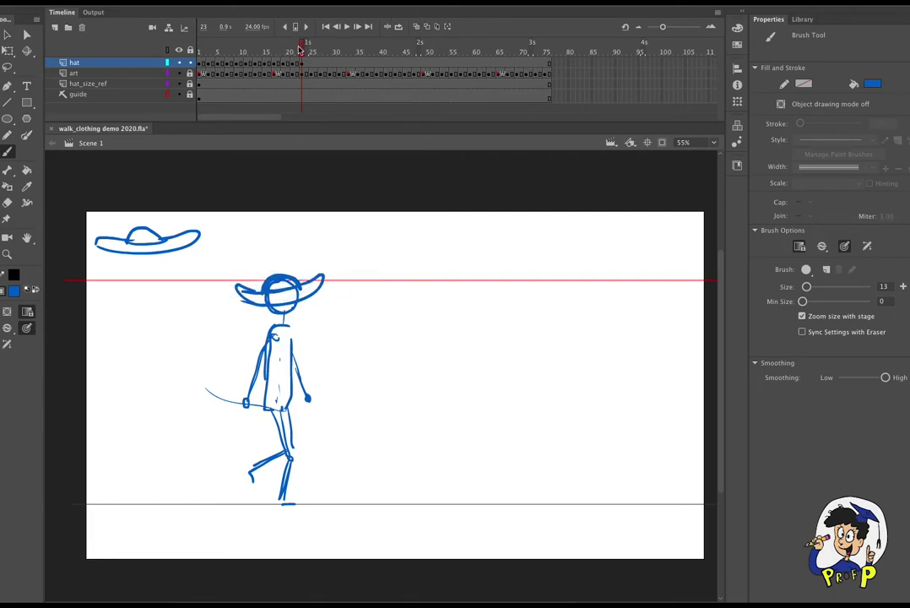
Insert a blank keyframe at frame 25 of the hat layer
{"action": "mouse_move", "coordinate": [299, 48]}
{"action": "left_mouse_down"}
{"action": "mouse_move", "coordinate": [264, 52]}
{"action": "mouse_move", "coordinate": [290, 63]}
{"action": "mouse_move", "coordinate": [325, 53]}
{"action": "mouse_move", "coordinate": [287, 52]}
{"action": "mouse_move", "coordinate": [302, 68]}
{"action": "mouse_move", "coordinate": [229, 52]}
{"action": "mouse_move", "coordinate": [304, 72]}
{"action": "mouse_move", "coordinate": [245, 52]}
{"action": "mouse_move", "coordinate": [315, 52]}
{"action": "left_mouse_up"}
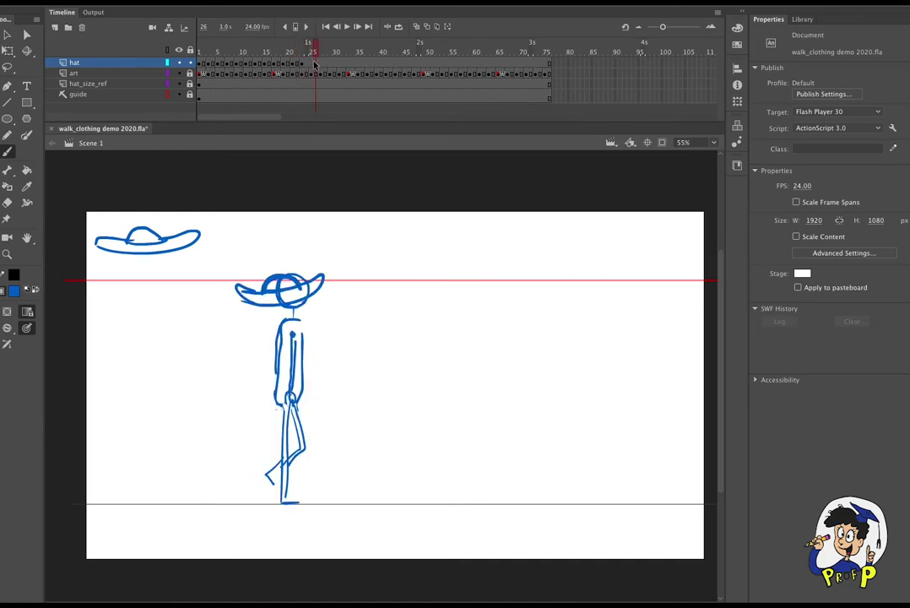
{"action": "left_click", "coordinate": [314, 64]}
{"action": "left_click", "coordinate": [139, 1]}
{"action": "mouse_move", "coordinate": [173, 45]}
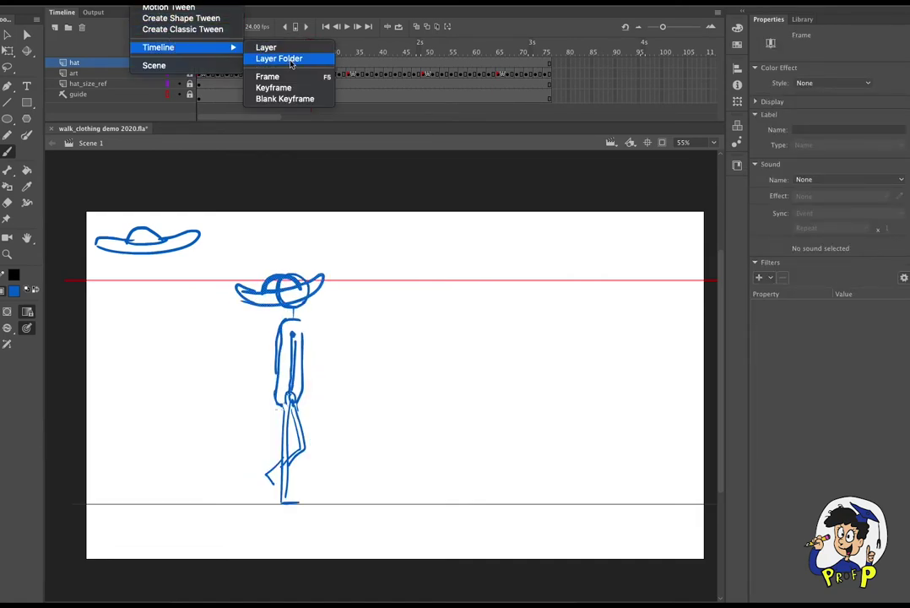
{"action": "left_click", "coordinate": [296, 104]}
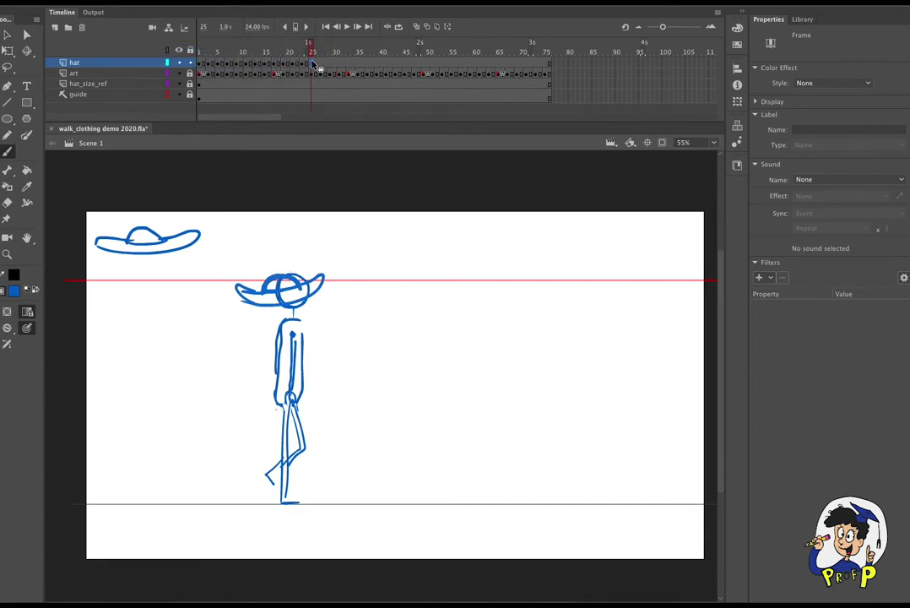
With onion skinning on, brush the hat onto the head at frame 25, its rear brim lowered and front tip raised
{"action": "left_click", "coordinate": [416, 26]}
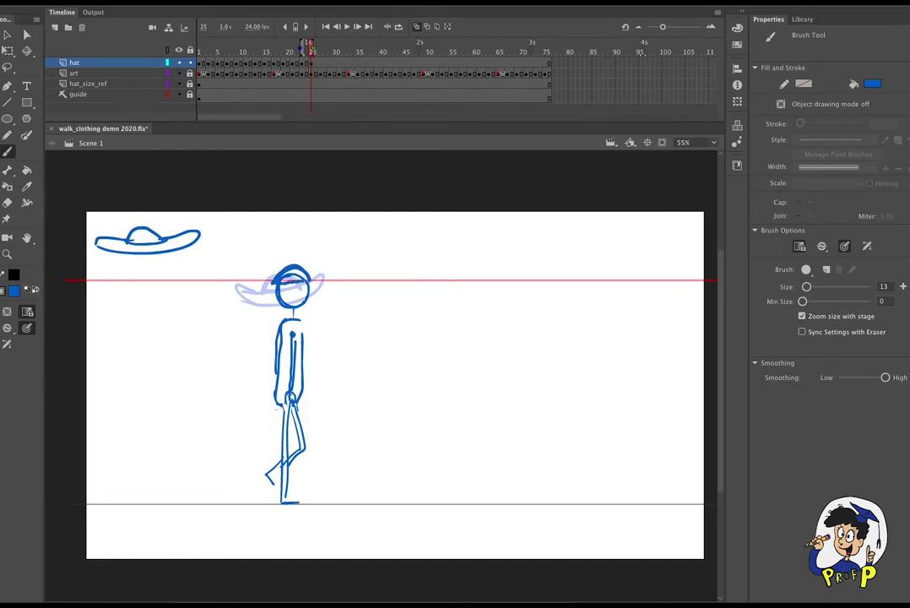
{"action": "left_click_drag", "start_coordinate": [295, 282], "coordinate": [319, 277]}
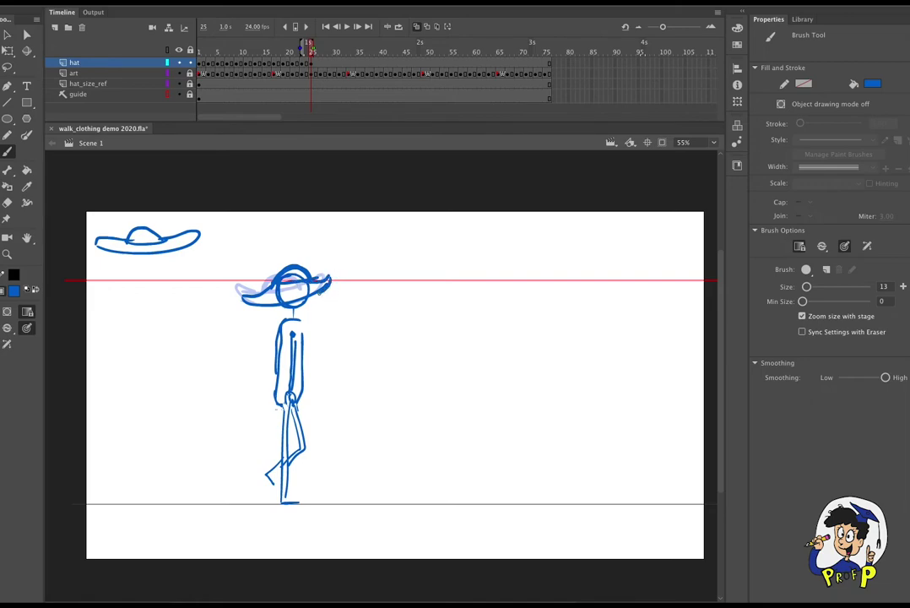
Insert a blank keyframe at frame 27 of the hat layer and brush the hat with both brim ends drooping, comparing it through onion skinning
{"action": "left_click_drag", "start_coordinate": [300, 53], "coordinate": [321, 52]}
{"action": "left_click", "coordinate": [320, 64]}
{"action": "left_click", "coordinate": [147, 2]}
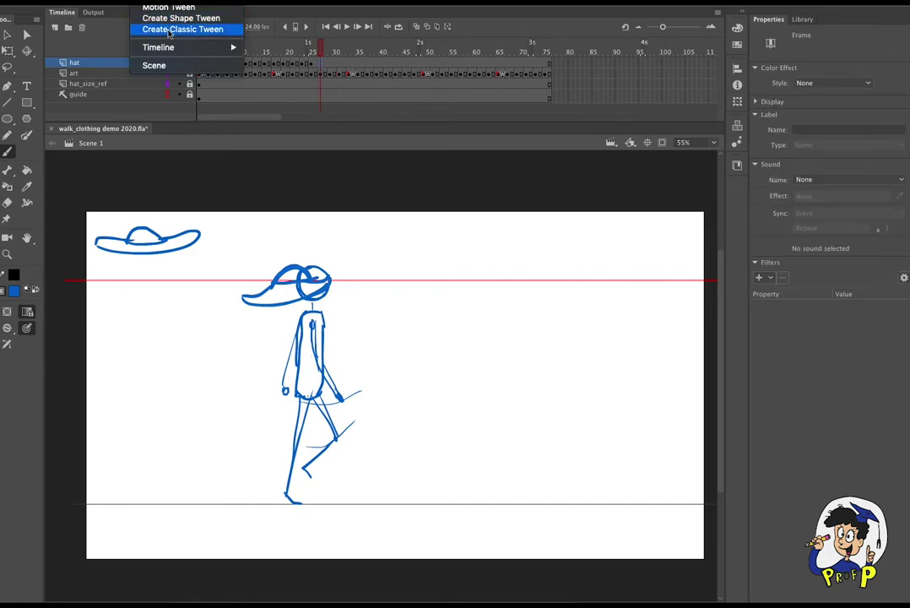
{"action": "mouse_move", "coordinate": [185, 47]}
{"action": "left_click", "coordinate": [253, 89]}
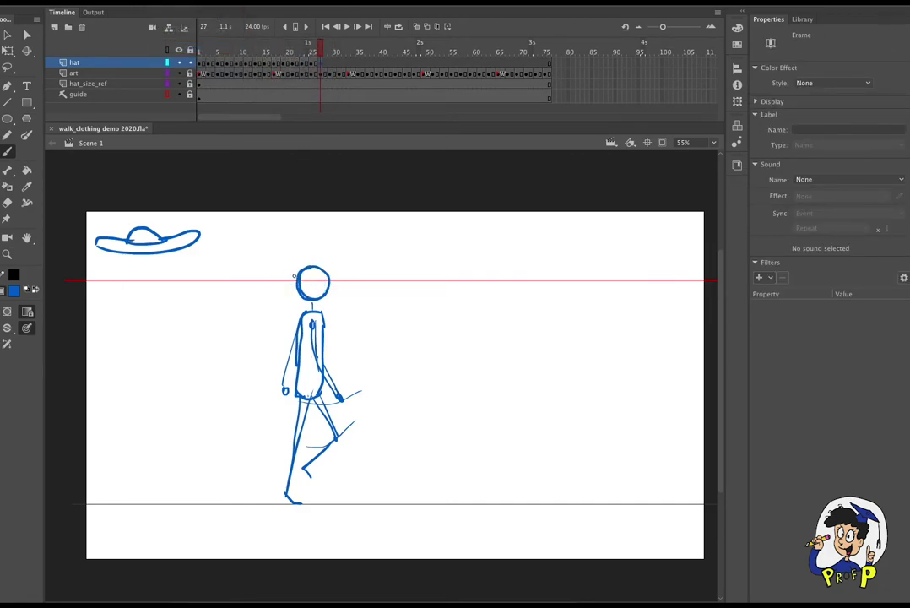
{"action": "left_click_drag", "start_coordinate": [330, 276], "coordinate": [293, 279]}
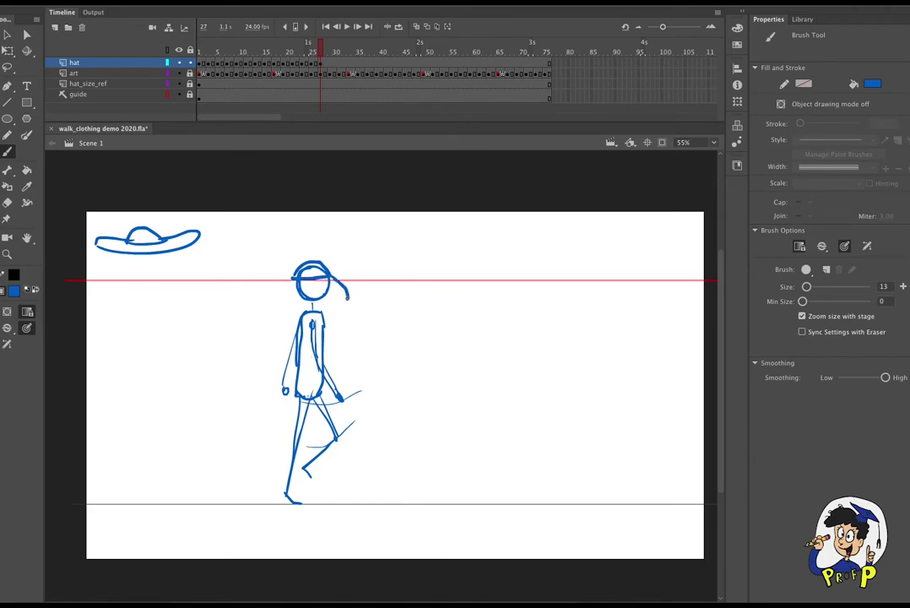
{"action": "left_click_drag", "start_coordinate": [277, 292], "coordinate": [288, 280]}
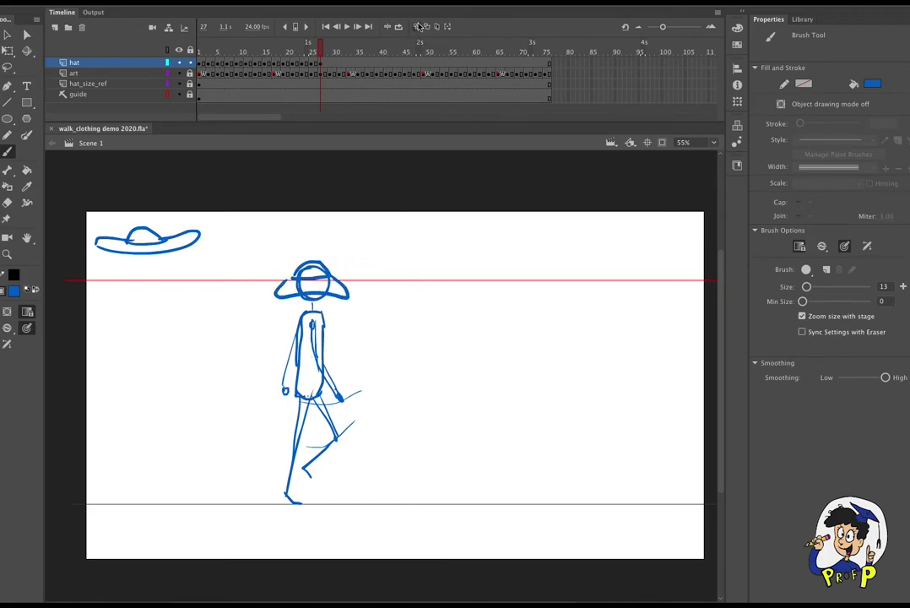
{"action": "left_click", "coordinate": [418, 26]}
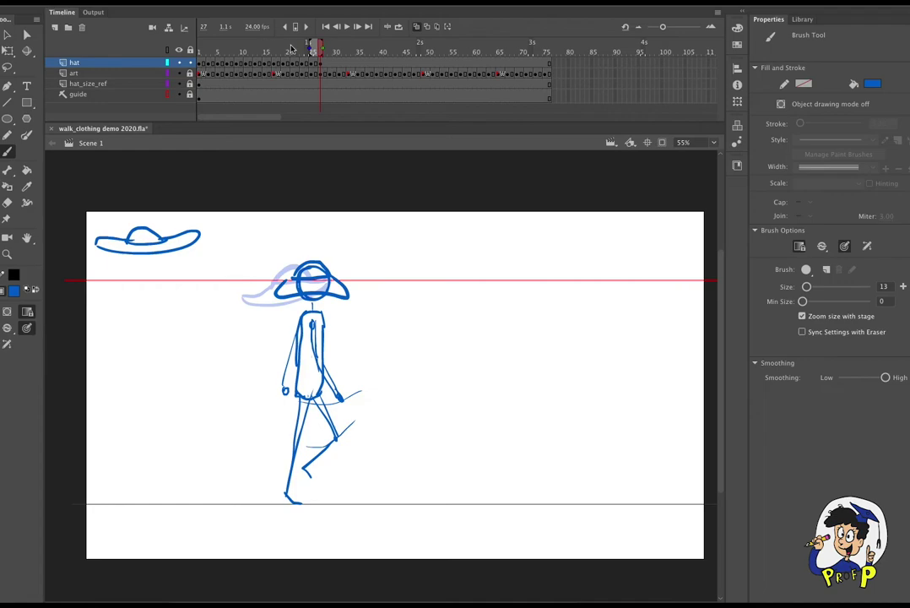
Play the animation from the first frame to check the hat's motion up to frame 27
{"action": "left_click", "coordinate": [199, 46]}
{"action": "key", "text": "Return"}
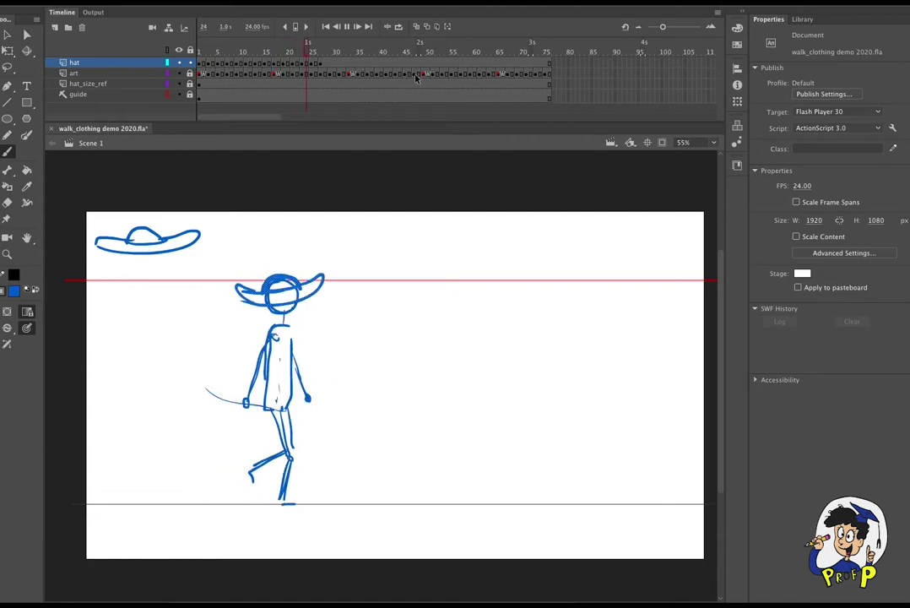
{"action": "key", "text": "Return"}
Insert a blank keyframe at frame 29 of the hat layer
{"action": "left_click_drag", "start_coordinate": [314, 51], "coordinate": [329, 54]}
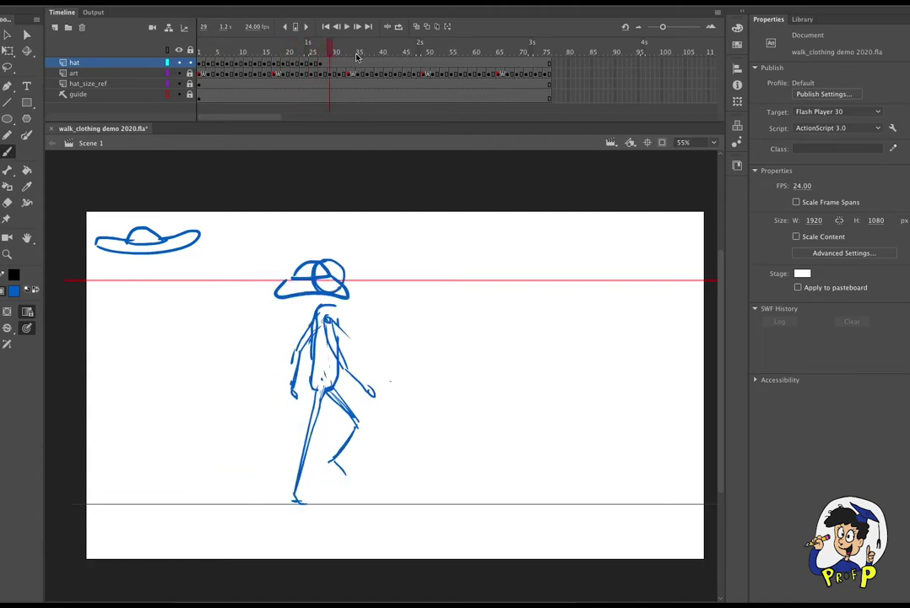
{"action": "left_click", "coordinate": [331, 65]}
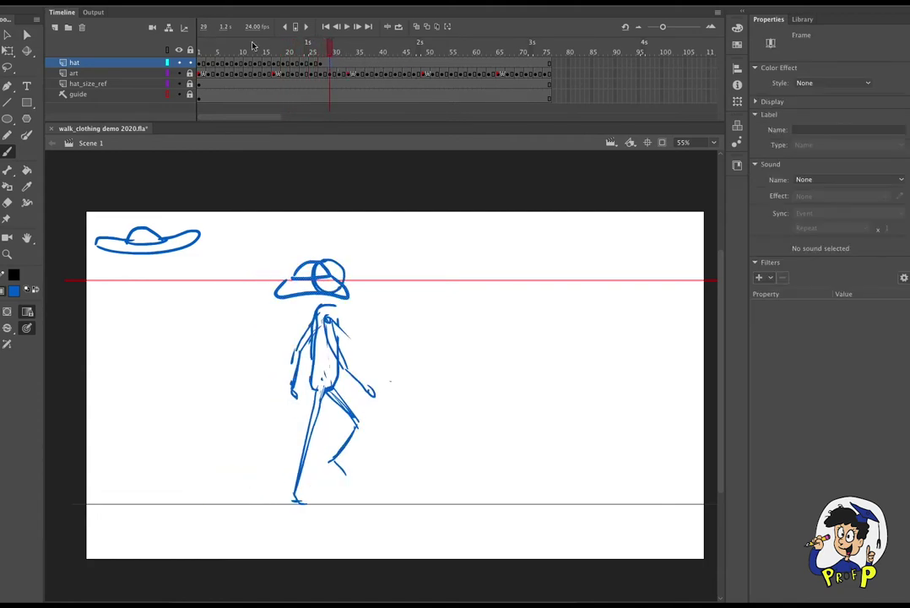
{"action": "left_click", "coordinate": [145, 2]}
{"action": "mouse_move", "coordinate": [178, 48]}
{"action": "left_click", "coordinate": [294, 99]}
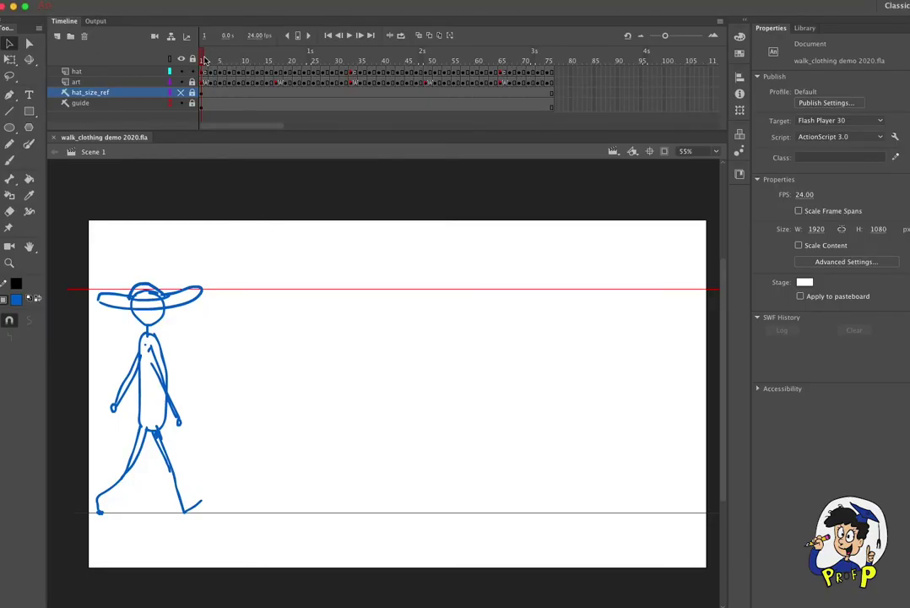
Play the completed hat animation from frame 1
{"action": "mouse_move", "coordinate": [206, 60]}
{"action": "left_mouse_down"}
{"action": "mouse_move", "coordinate": [240, 57]}
{"action": "mouse_move", "coordinate": [204, 57]}
{"action": "left_mouse_up"}
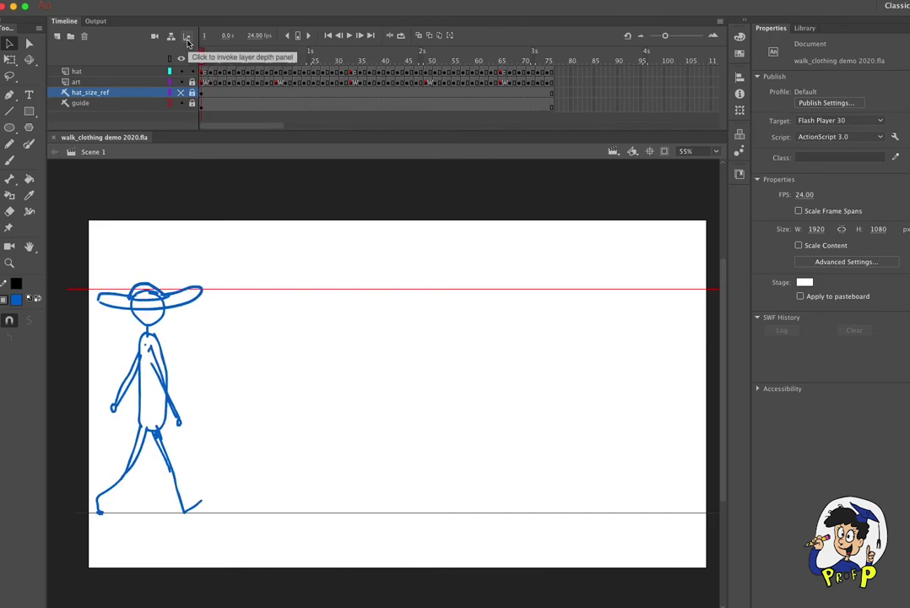
{"action": "key", "text": "Return"}
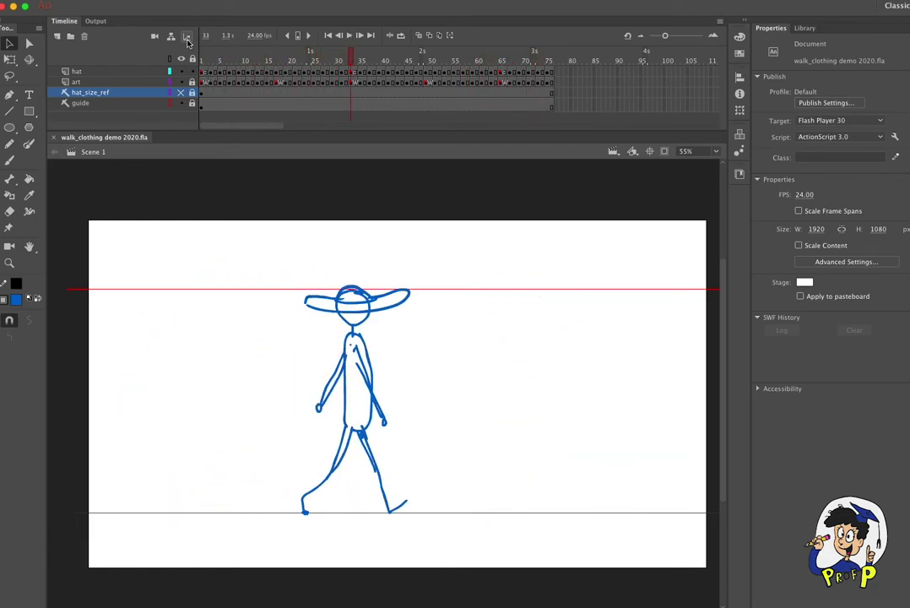
Add a new layer directly above the art layer and brush a feather trailing from the back of the hat at frame 1
{"action": "left_click", "coordinate": [91, 81]}
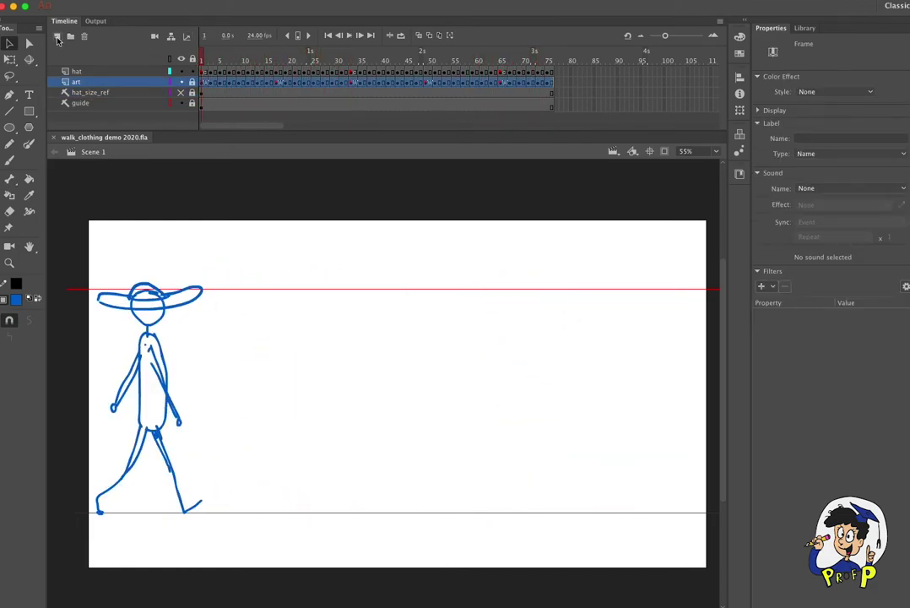
{"action": "left_click", "coordinate": [58, 36]}
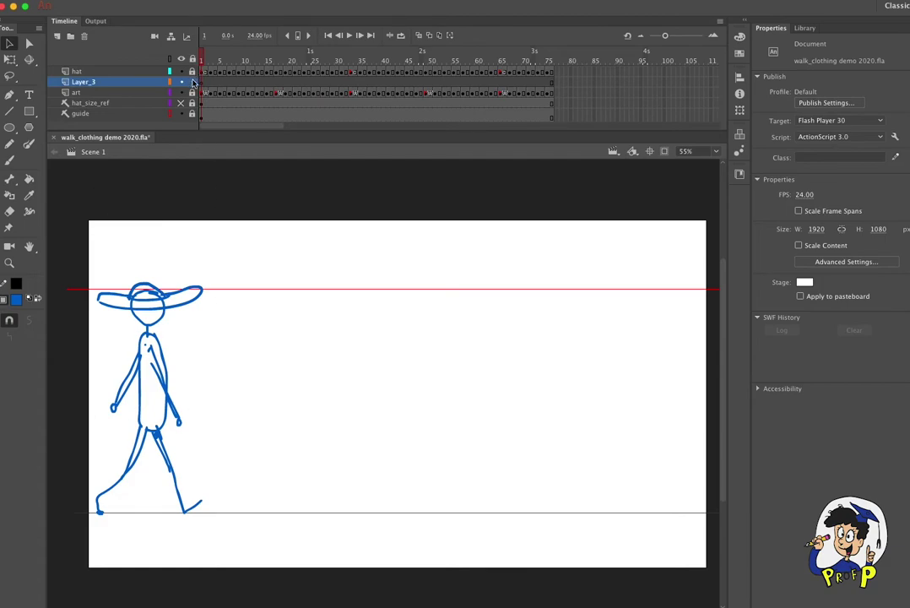
{"action": "key", "text": "b"}
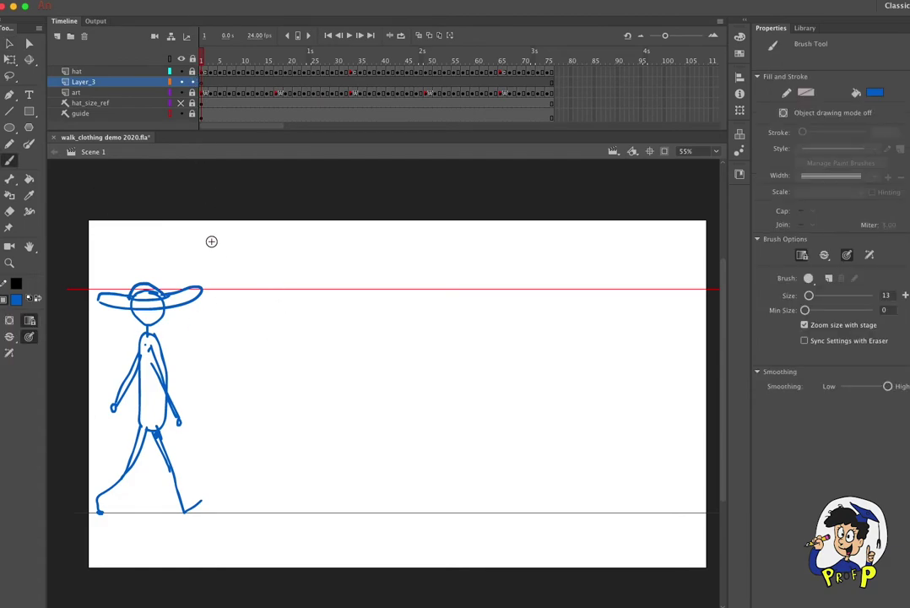
{"action": "left_click_drag", "start_coordinate": [134, 291], "coordinate": [126, 285]}
Insert a blank keyframe at frame 3 of the new feather layer
{"action": "left_click", "coordinate": [211, 84]}
{"action": "left_click", "coordinate": [156, 0]}
{"action": "mouse_move", "coordinate": [194, 56]}
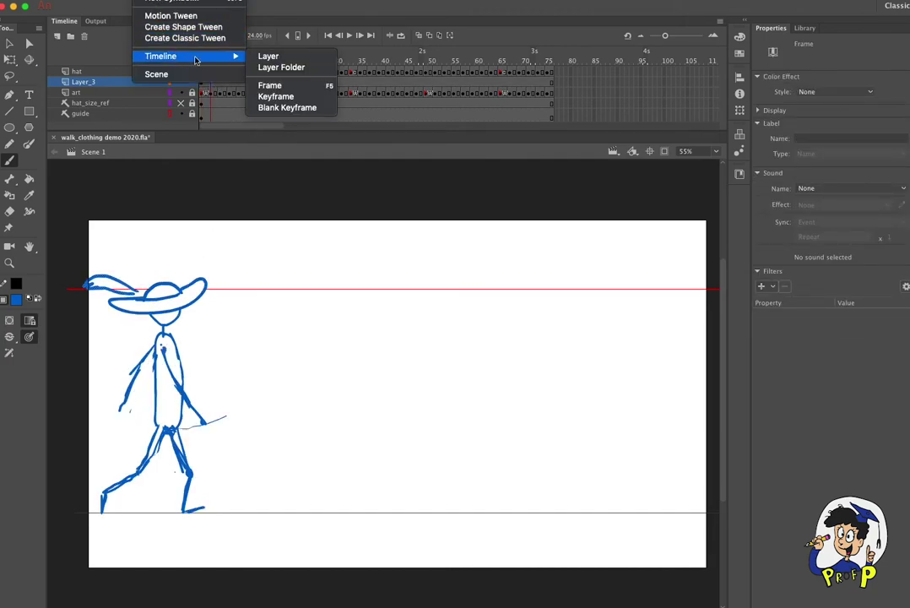
{"action": "left_click", "coordinate": [285, 105]}
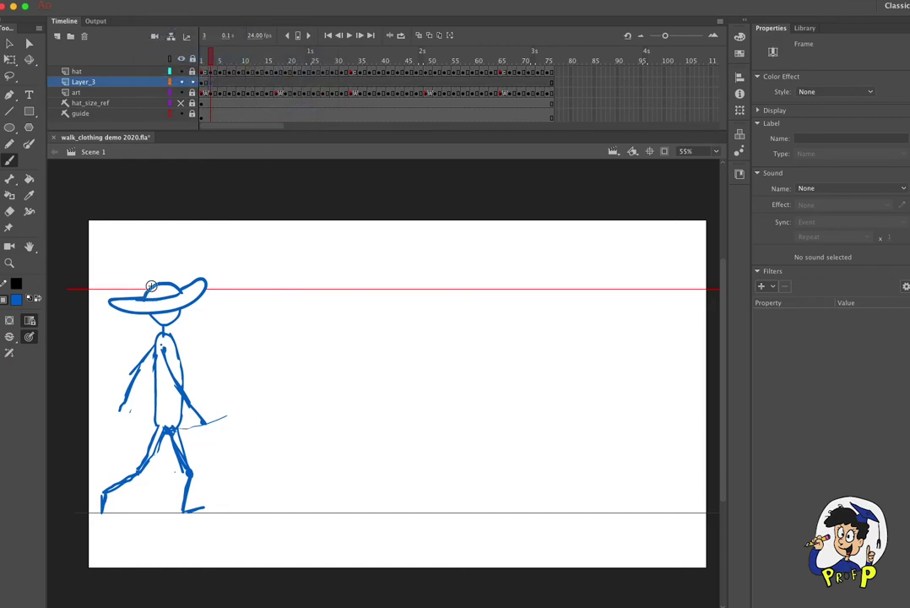
Turn on onion skinning for only the preceding frames and brush the feather at frame 3, angled upward behind the hat
{"action": "left_click", "coordinate": [419, 36]}
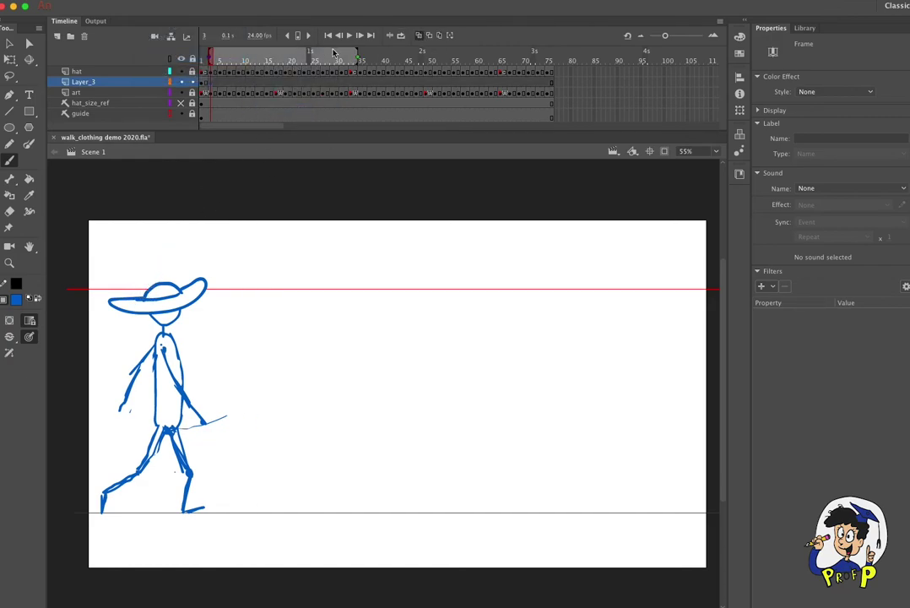
{"action": "left_click_drag", "start_coordinate": [361, 56], "coordinate": [180, 48]}
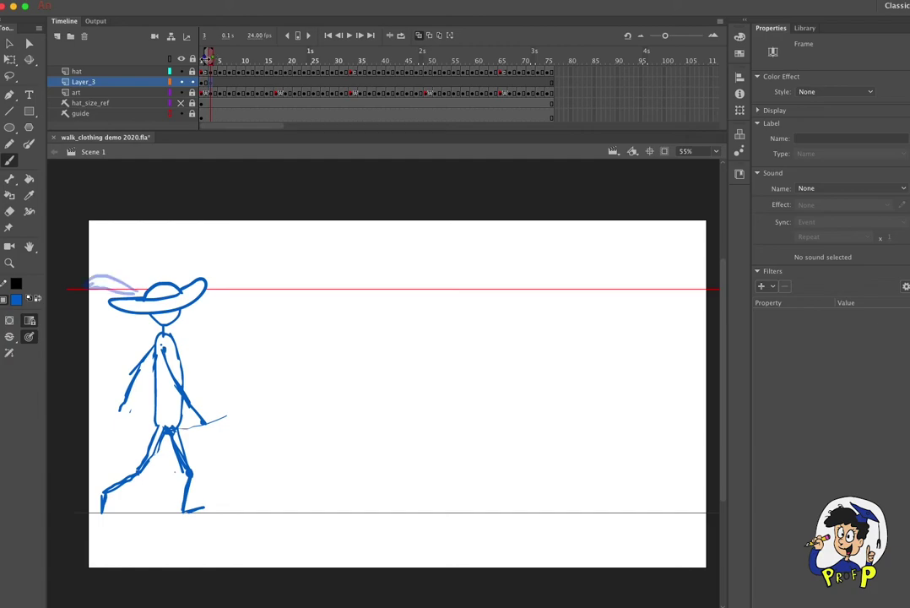
{"action": "mouse_move", "coordinate": [125, 296]}
{"action": "left_mouse_down"}
{"action": "mouse_move", "coordinate": [109, 281]}
{"action": "mouse_move", "coordinate": [137, 293]}
{"action": "left_mouse_up"}
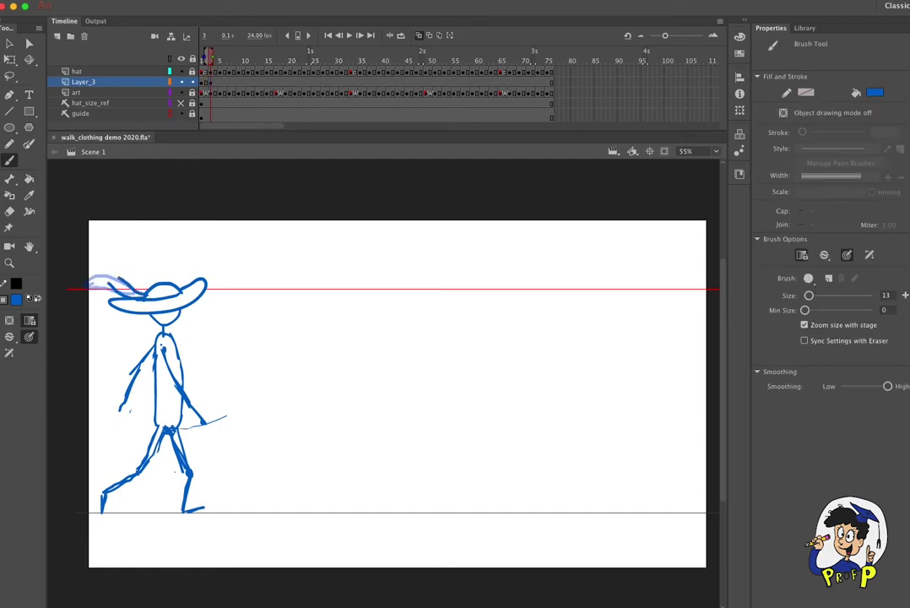
Insert a blank keyframe at frame 5 of the feather layer and brush the feather rising steeply behind the crown
{"action": "left_click", "coordinate": [220, 83]}
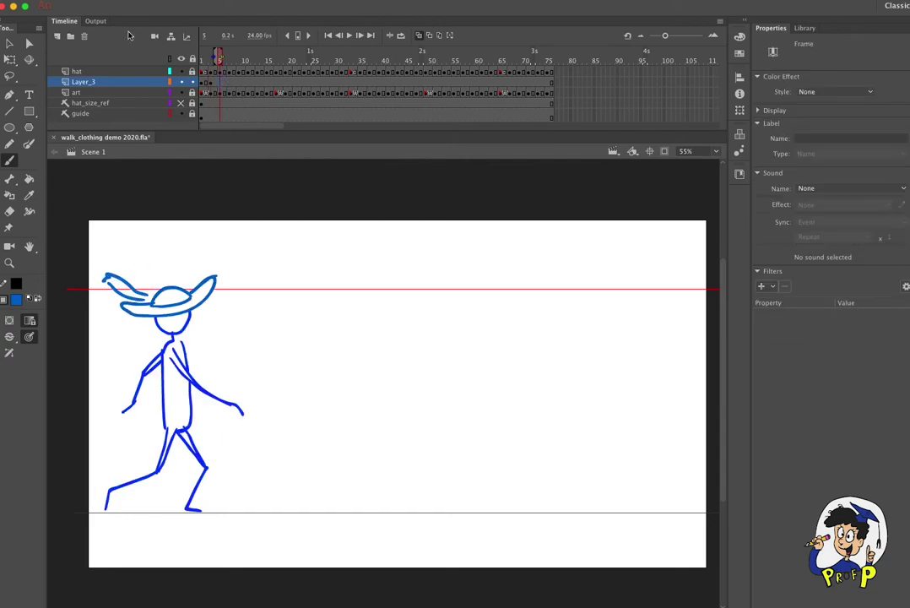
{"action": "left_click", "coordinate": [148, 0]}
{"action": "mouse_move", "coordinate": [173, 57]}
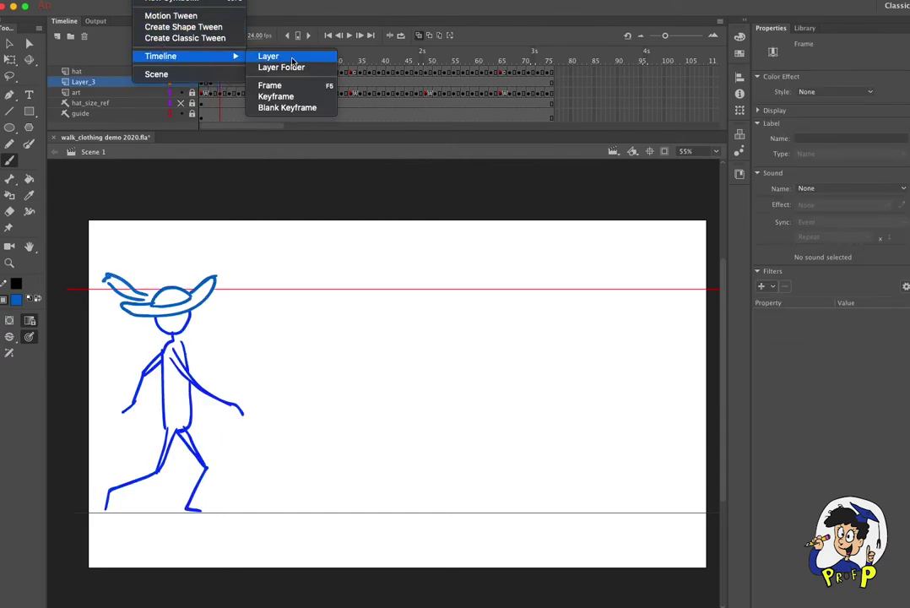
{"action": "left_click", "coordinate": [311, 107]}
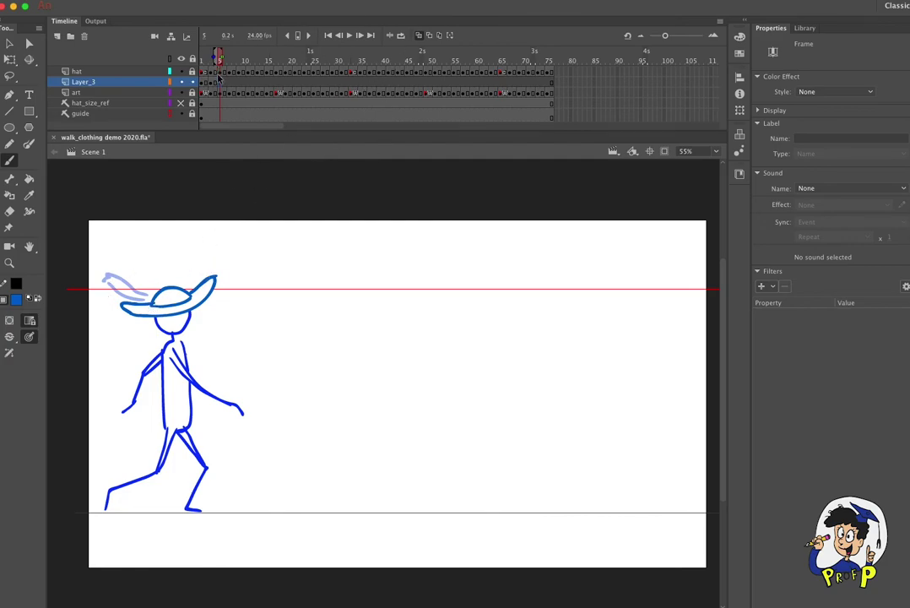
{"action": "mouse_move", "coordinate": [124, 289]}
{"action": "left_mouse_down"}
{"action": "mouse_move", "coordinate": [155, 301]}
{"action": "mouse_move", "coordinate": [123, 285]}
{"action": "left_mouse_up"}
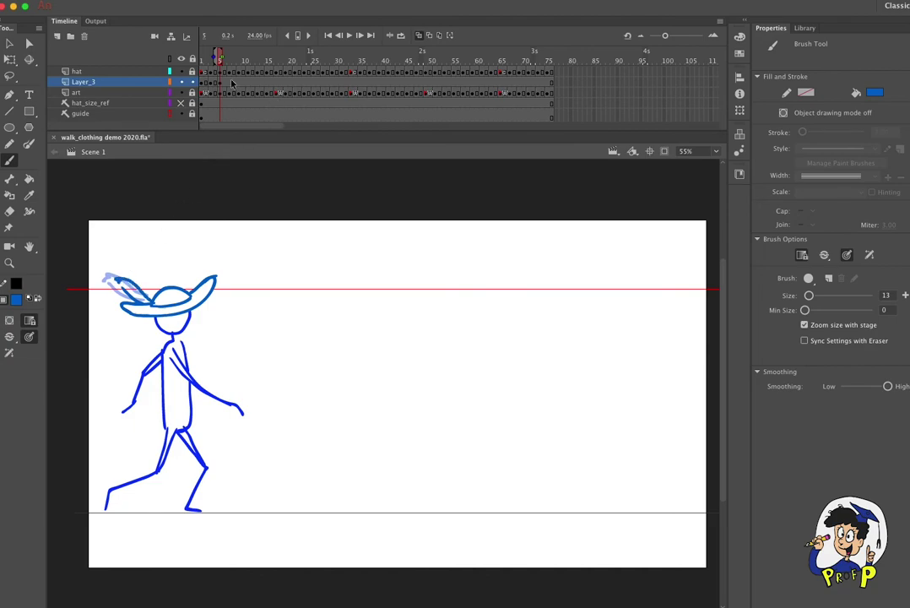
Insert a blank keyframe at frame 7 of the feather layer and brush a lowered feather, undoing the first version and redrawing it shorter
{"action": "left_click", "coordinate": [230, 82]}
{"action": "right_click", "coordinate": [230, 82]}
{"action": "mouse_move", "coordinate": [214, 57]}
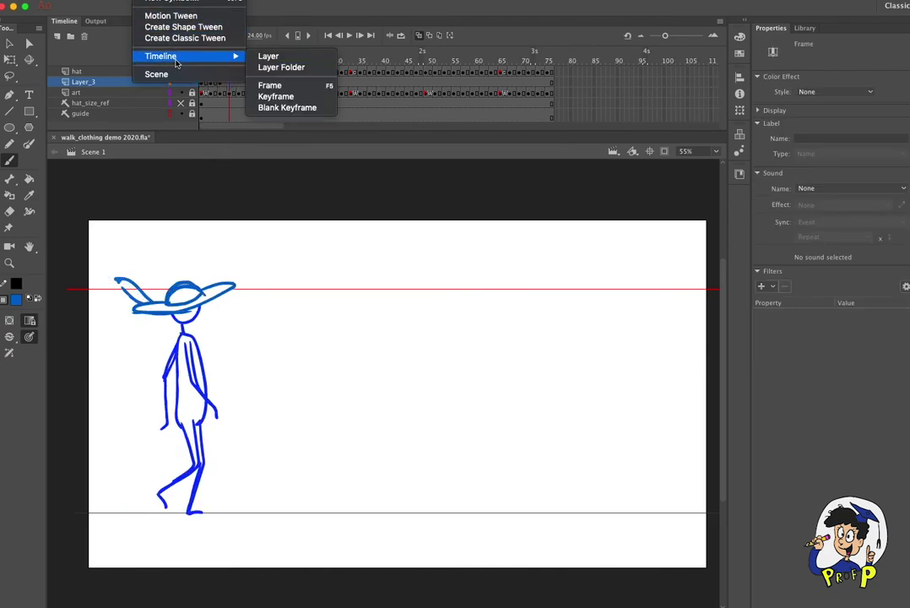
{"action": "left_click", "coordinate": [296, 108]}
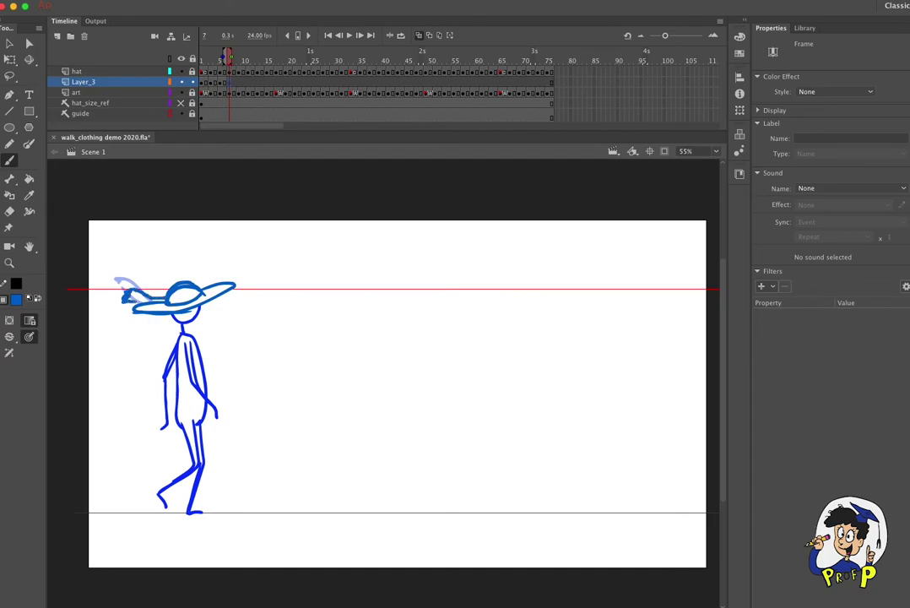
{"action": "left_click_drag", "start_coordinate": [128, 295], "coordinate": [131, 293]}
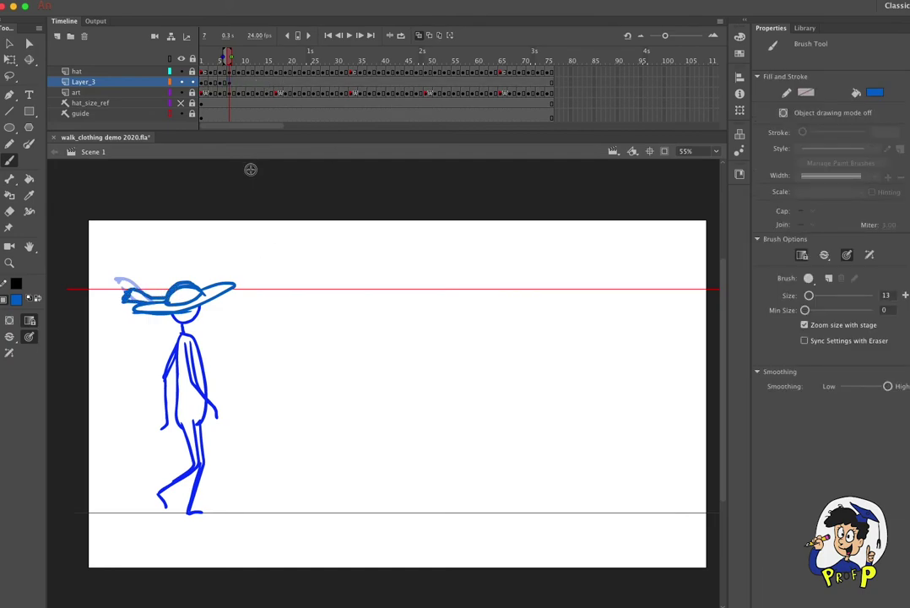
{"action": "key", "text": "super+z"}
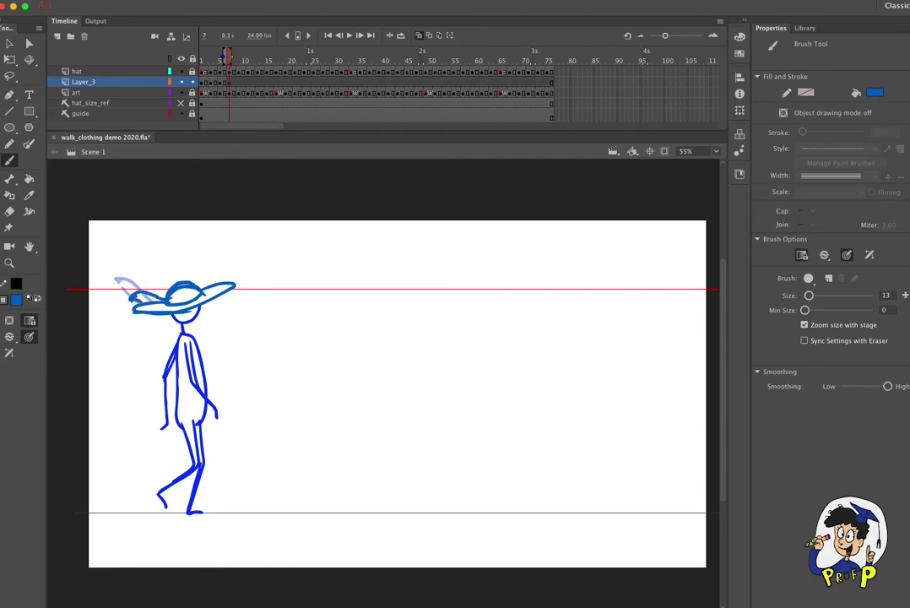
{"action": "left_click_drag", "start_coordinate": [158, 304], "coordinate": [163, 305]}
Insert a blank keyframe at frame 9 of the feather layer and brush the feather nearly horizontal behind the crown
{"action": "left_click", "coordinate": [240, 83]}
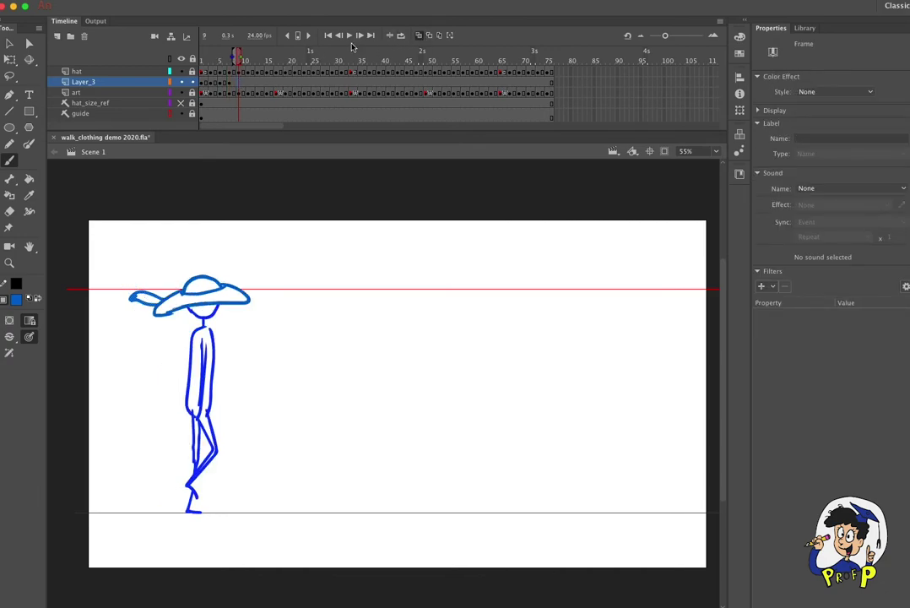
{"action": "left_click", "coordinate": [150, 1]}
{"action": "mouse_move", "coordinate": [183, 61]}
{"action": "left_click", "coordinate": [287, 107]}
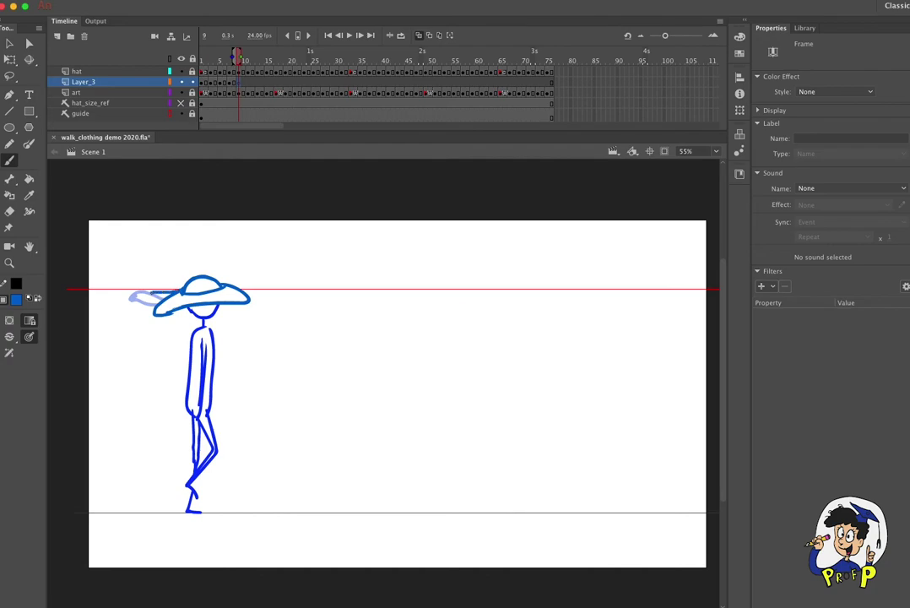
{"action": "left_click_drag", "start_coordinate": [152, 293], "coordinate": [147, 295]}
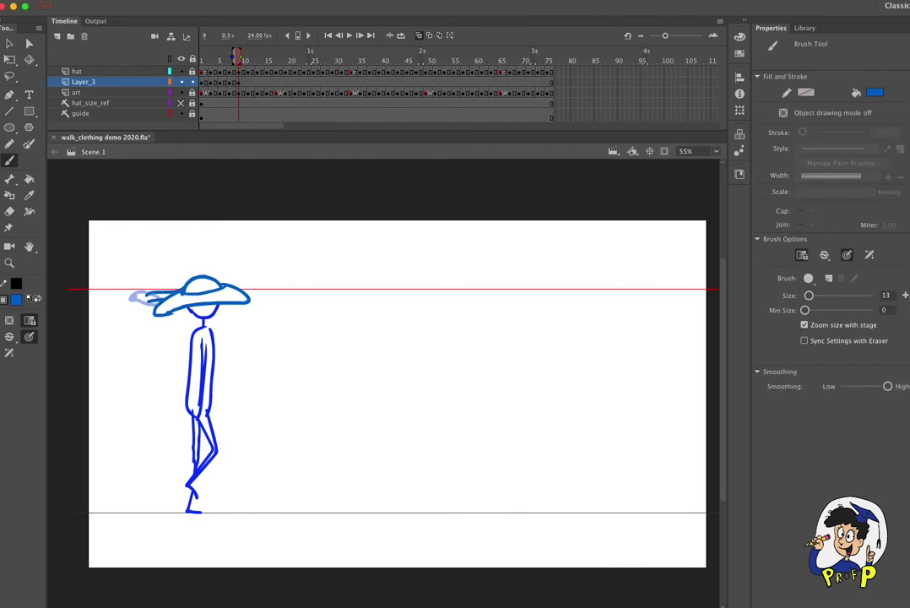
Review the feather frames without onion skinning, then erase the feather at frame 7 and redraw it with its tip curving upward
{"action": "left_click", "coordinate": [209, 61]}
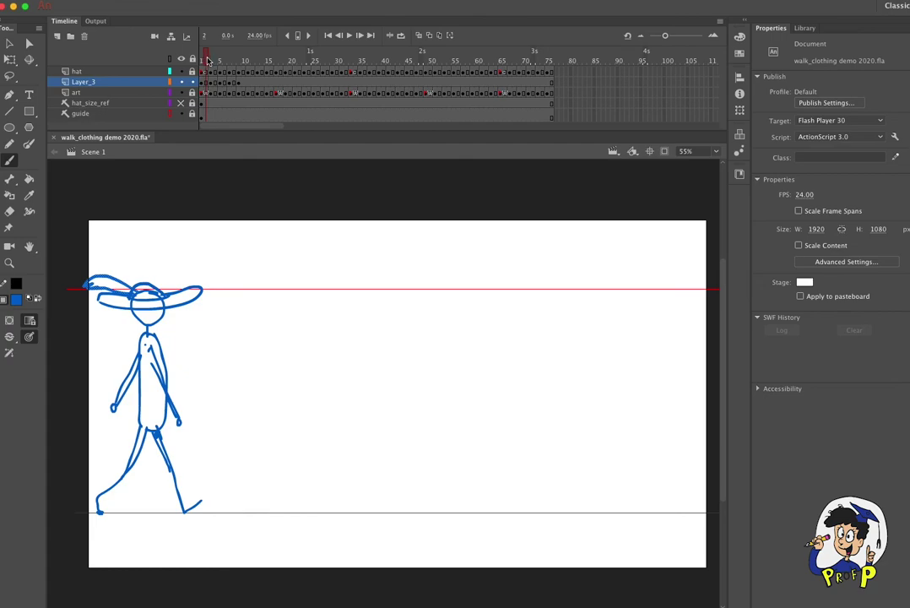
{"action": "left_click_drag", "start_coordinate": [209, 61], "coordinate": [232, 63]}
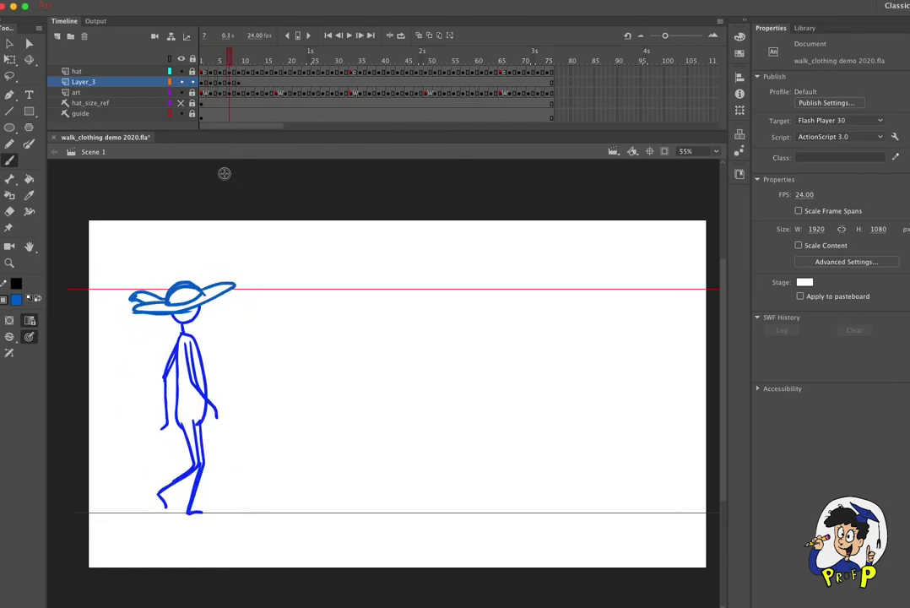
{"action": "key", "text": "e"}
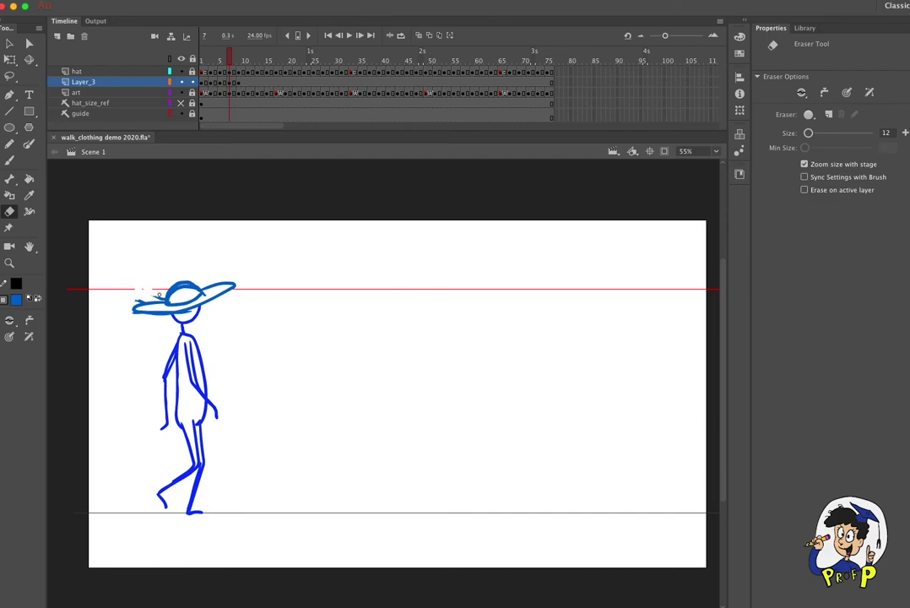
{"action": "key", "text": "b"}
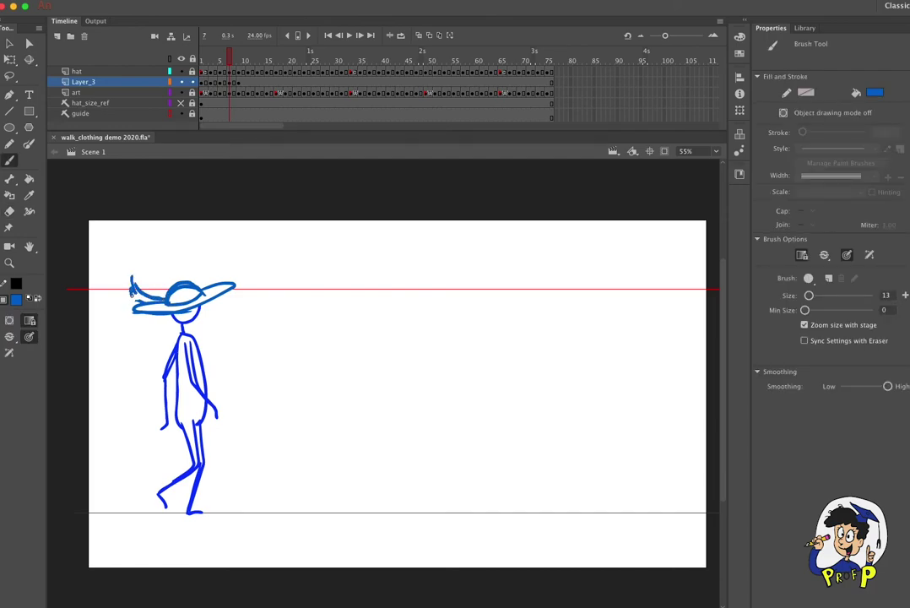
{"action": "mouse_move", "coordinate": [233, 62]}
{"action": "left_mouse_down"}
{"action": "mouse_move", "coordinate": [241, 66]}
{"action": "mouse_move", "coordinate": [195, 60]}
{"action": "mouse_move", "coordinate": [246, 62]}
{"action": "left_mouse_up"}
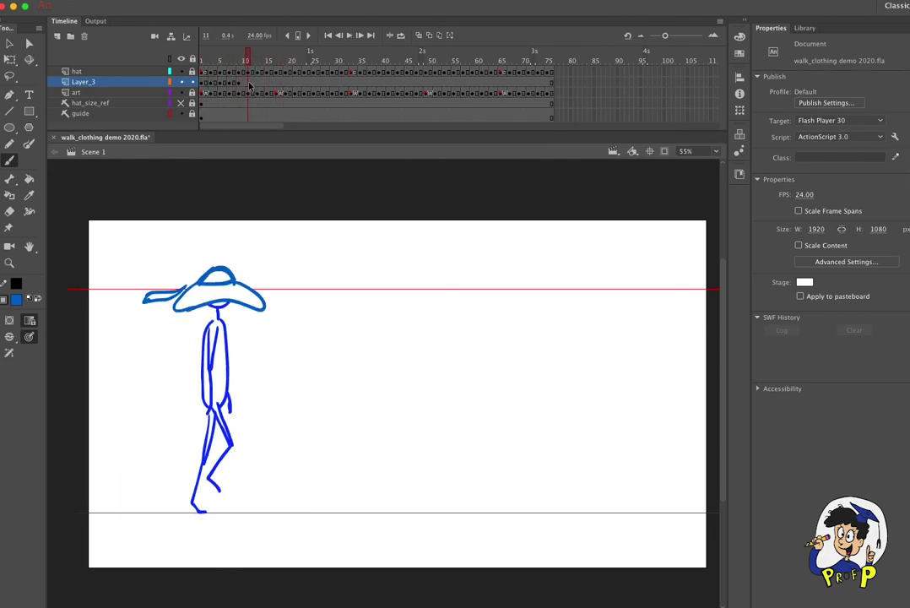
Insert a blank keyframe at frame 11 of the feather layer and brush the feather arching down behind the crown, using onion skinning as reference
{"action": "left_click", "coordinate": [145, 0]}
{"action": "mouse_move", "coordinate": [162, 55]}
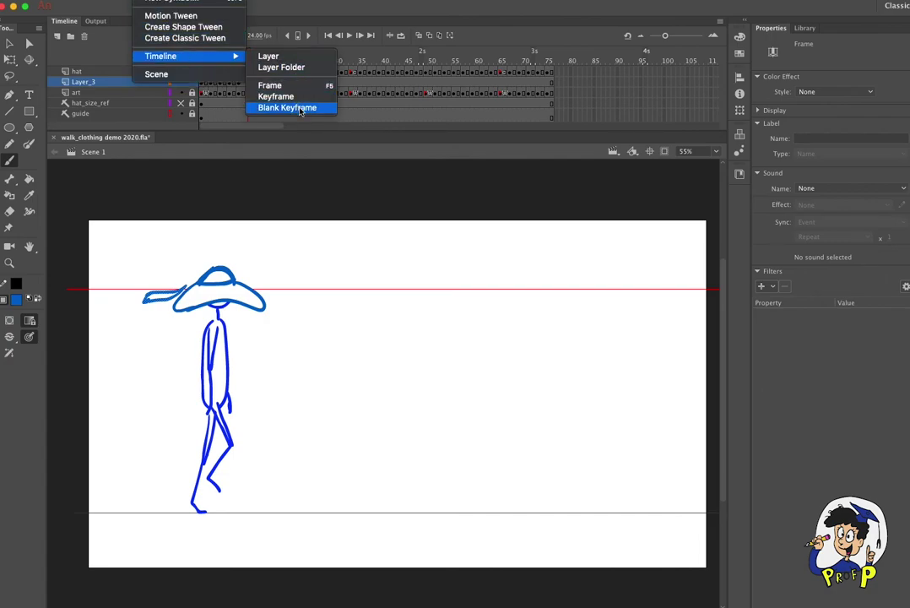
{"action": "left_click", "coordinate": [285, 106]}
{"action": "left_click", "coordinate": [421, 35]}
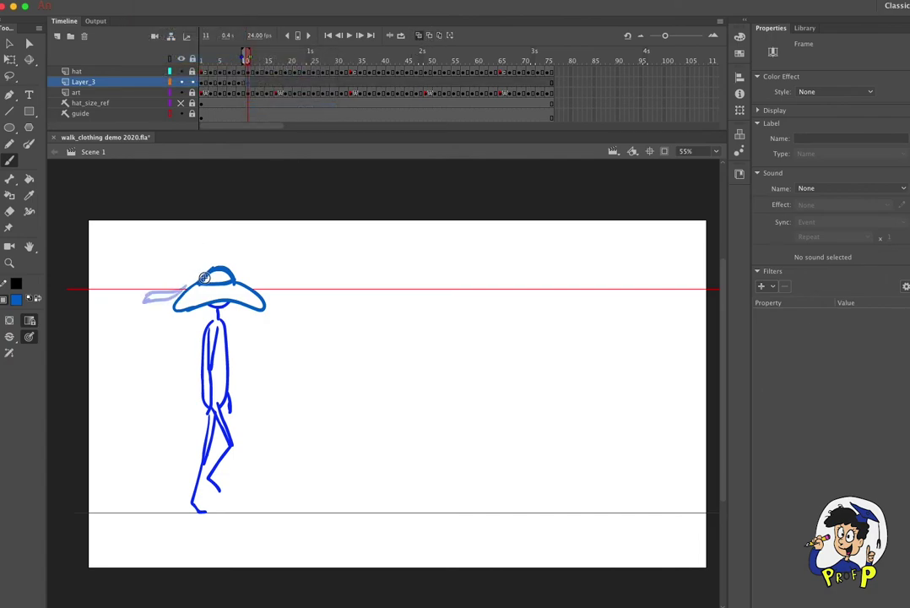
{"action": "left_click_drag", "start_coordinate": [169, 287], "coordinate": [160, 294]}
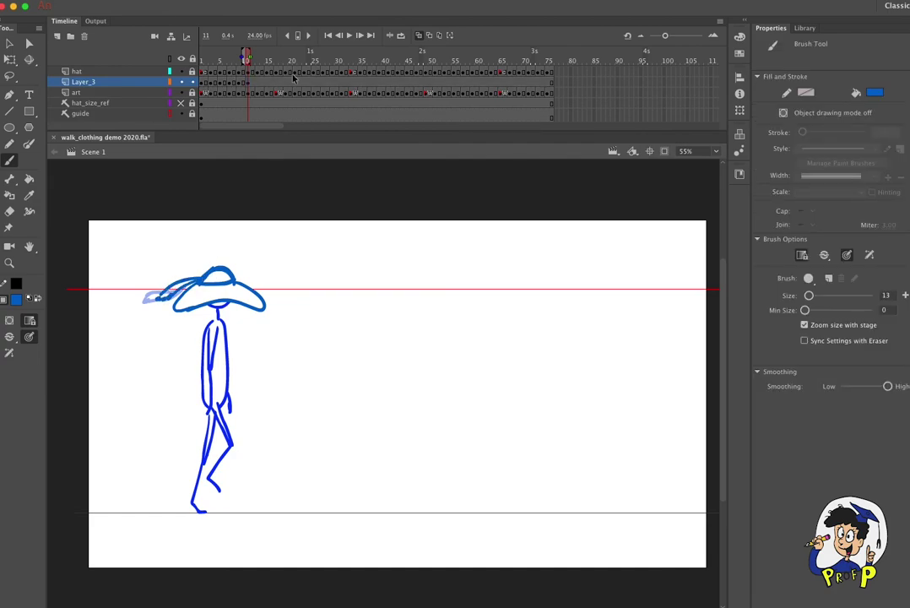
{"action": "left_click", "coordinate": [422, 35]}
Play and scrub the opening frames repeatedly from frame 1 to examine how the feather's motion follows the hat through frame 11
{"action": "left_click", "coordinate": [202, 56]}
{"action": "key", "text": "Return"}
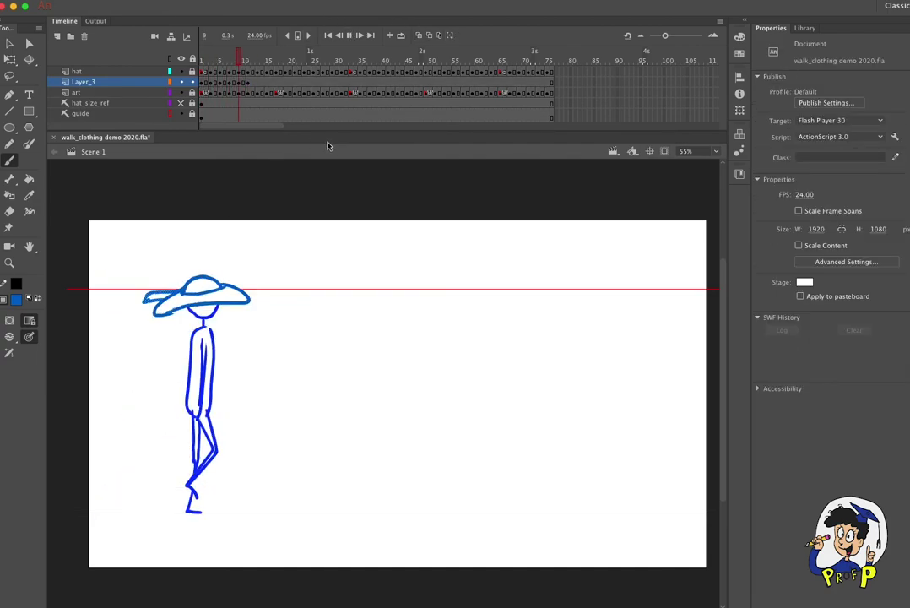
{"action": "left_click", "coordinate": [203, 57]}
{"action": "left_click_drag", "start_coordinate": [242, 58], "coordinate": [202, 56]}
{"action": "key", "text": "Return"}
{"action": "left_click", "coordinate": [202, 58]}
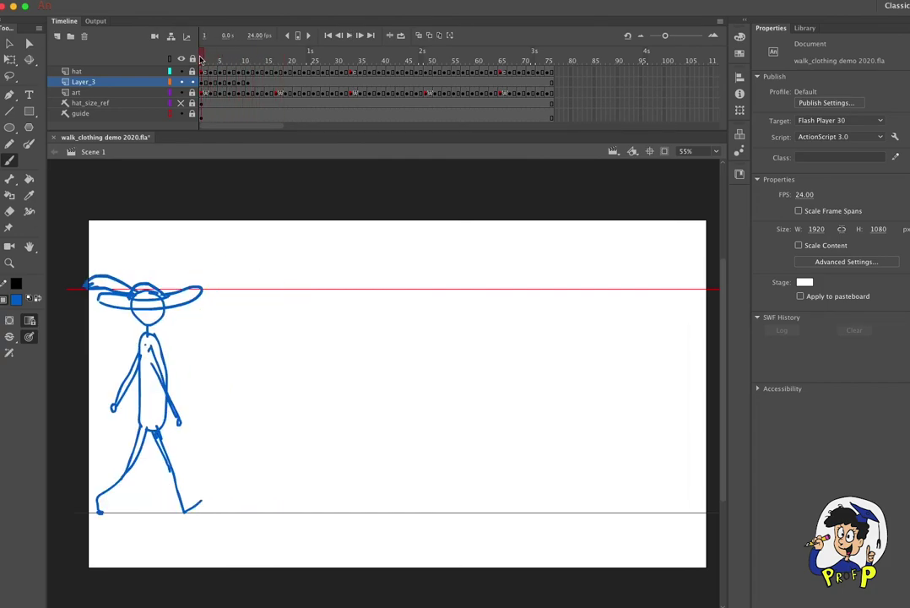
{"action": "key", "text": "Return"}
{"action": "left_click", "coordinate": [203, 59]}
{"action": "key", "text": "Return"}
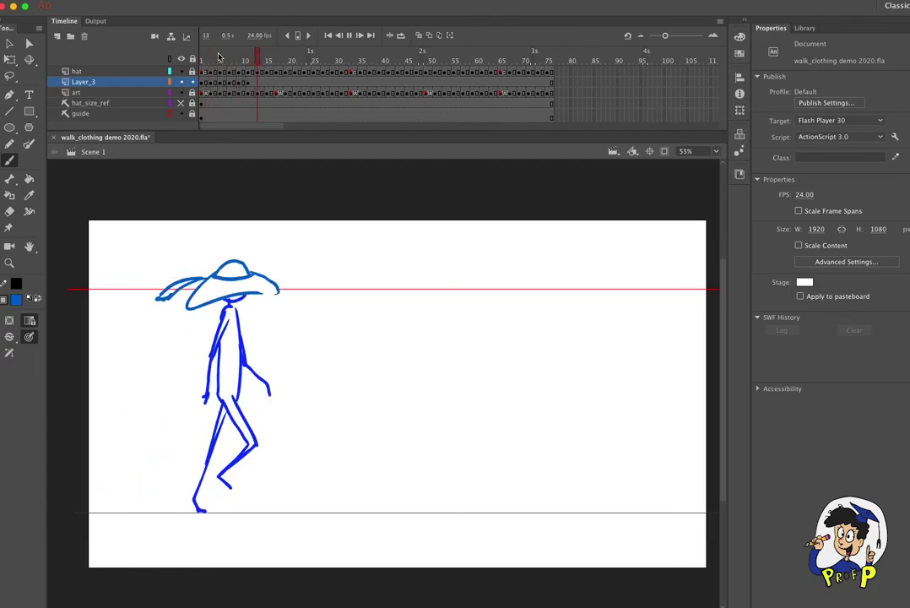
{"action": "left_click", "coordinate": [203, 57]}
{"action": "key", "text": "Return"}
{"action": "left_click_drag", "start_coordinate": [231, 52], "coordinate": [203, 52]}
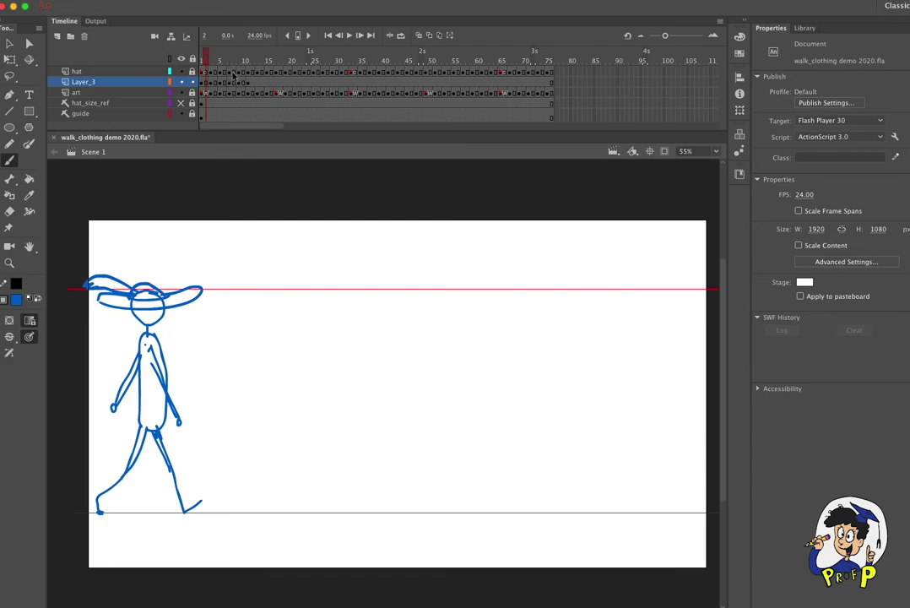
{"action": "left_click_drag", "start_coordinate": [205, 53], "coordinate": [246, 57]}
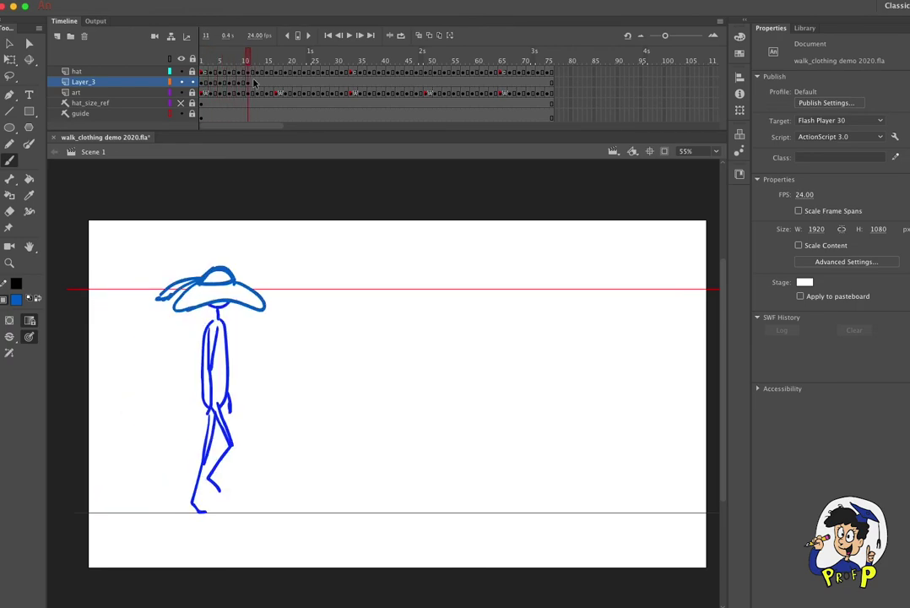
Insert a blank keyframe at frame 13 of the feather layer to end the feather drawings there, and save the file
{"action": "left_click", "coordinate": [258, 82]}
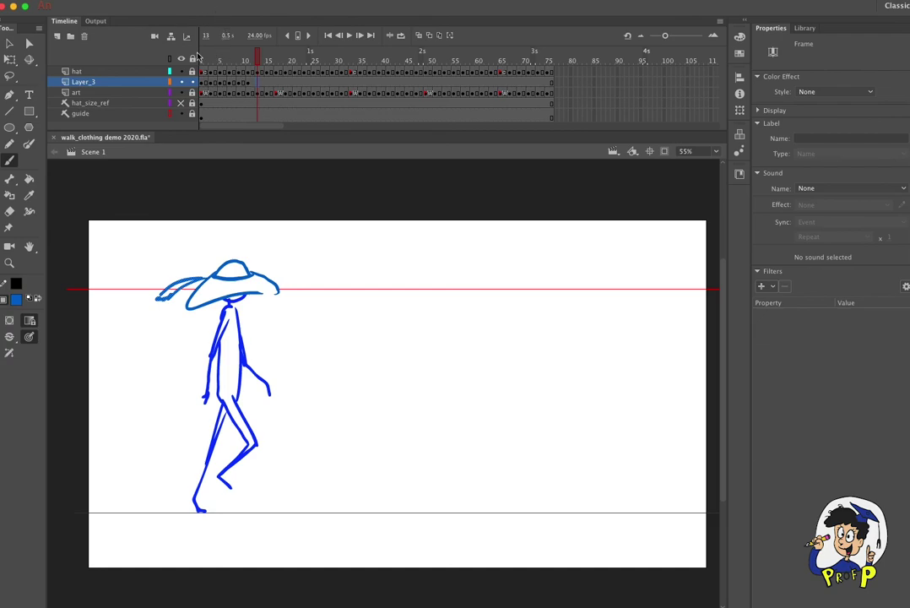
{"action": "left_click", "coordinate": [148, 1]}
{"action": "mouse_move", "coordinate": [216, 59]}
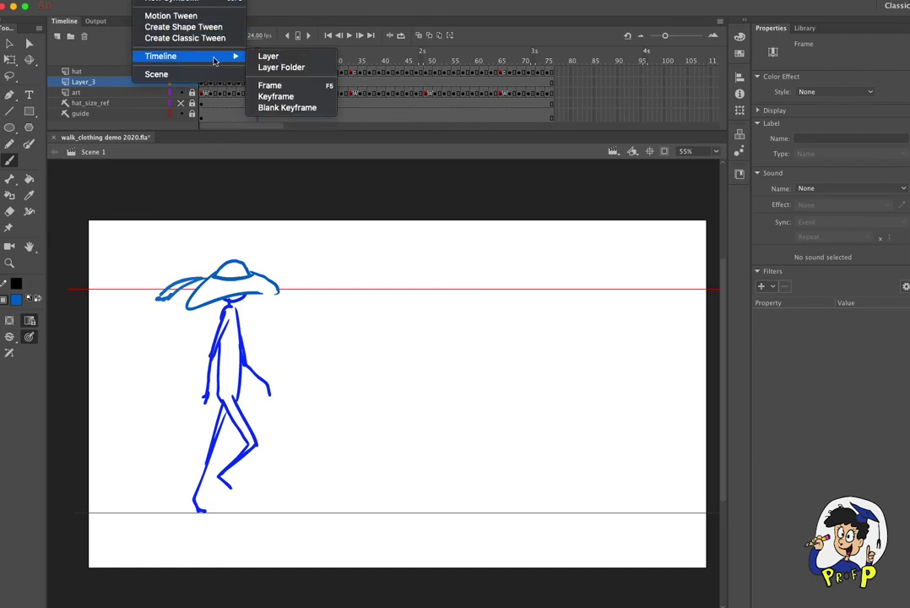
{"action": "left_click", "coordinate": [287, 108]}
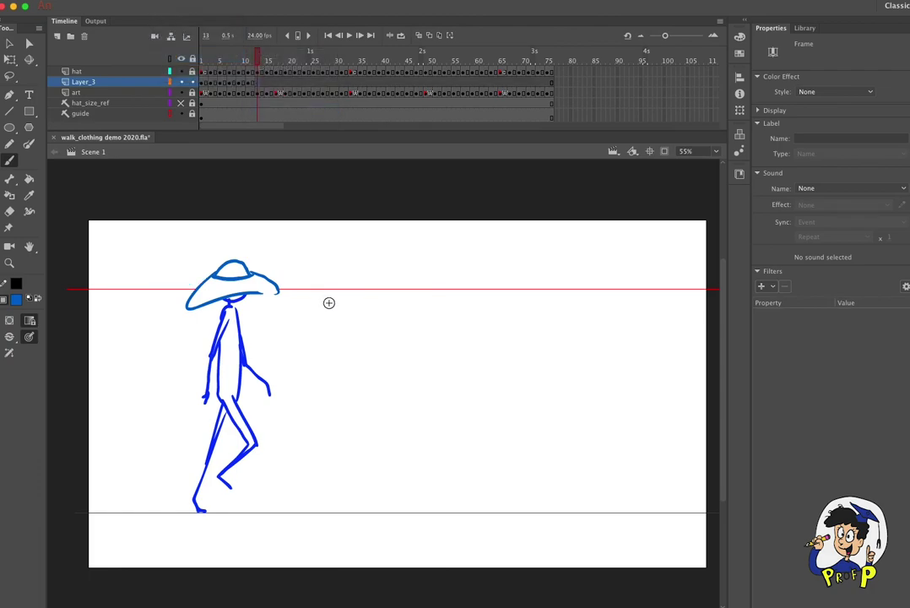
{"action": "key", "text": "super+s"}
Hide the feather layer to play the walk with only the hat from frame 1, and save the file
{"action": "mouse_move", "coordinate": [201, 54]}
{"action": "left_mouse_down"}
{"action": "mouse_move", "coordinate": [258, 54]}
{"action": "mouse_move", "coordinate": [204, 54]}
{"action": "left_mouse_up"}
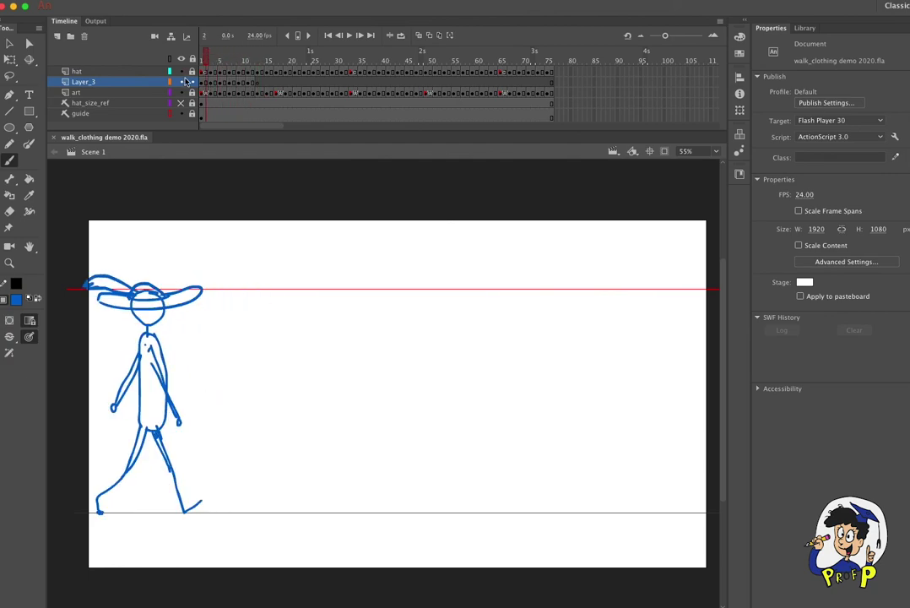
{"action": "left_click", "coordinate": [202, 56]}
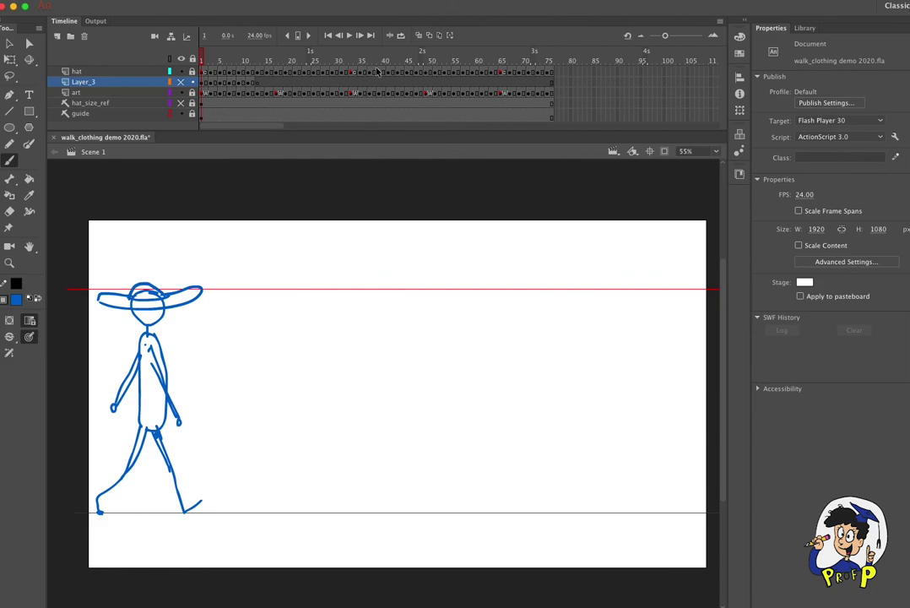
{"action": "key", "text": "Return"}
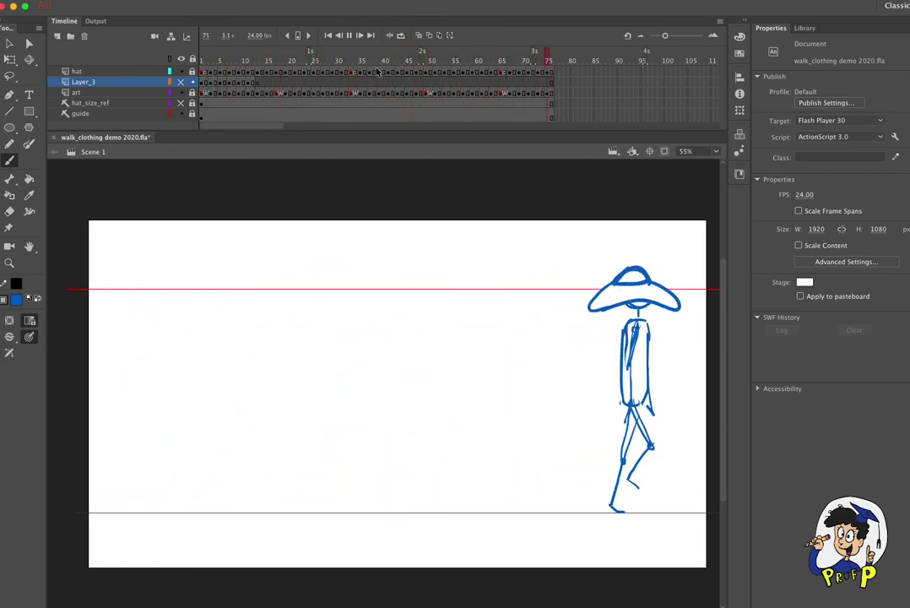
{"action": "key", "text": "super+s"}
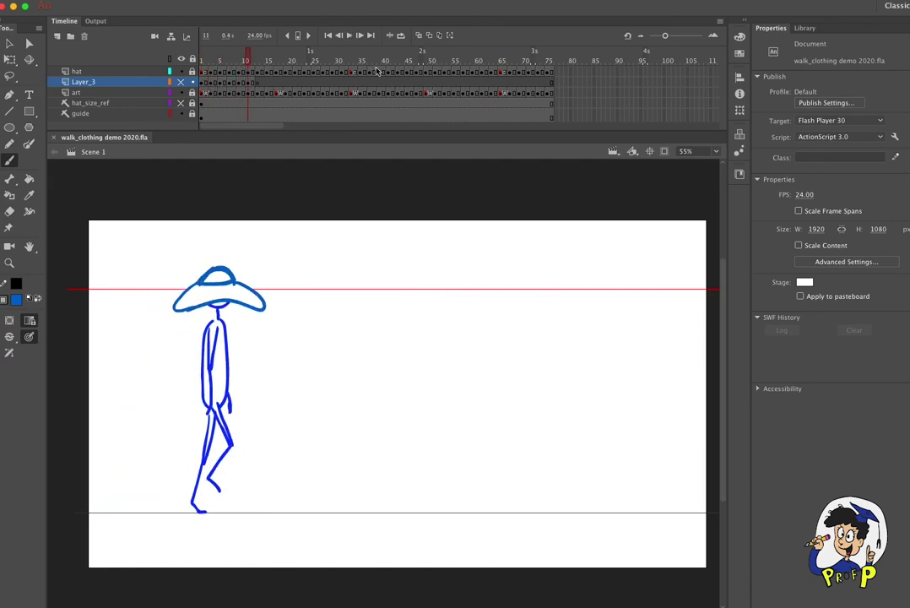